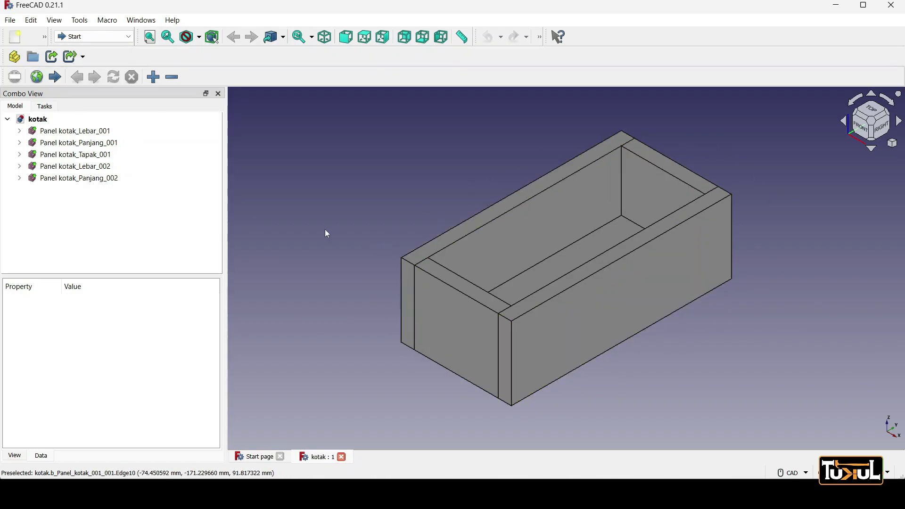
# Switch to the TechDraw workbench and create a page from the A4_Landscape_blank template
pyautogui.click(119, 37)
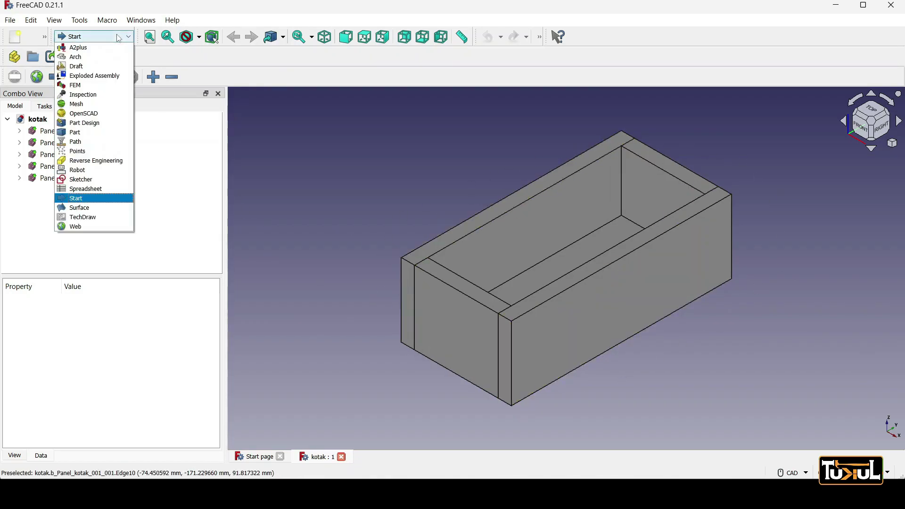
pyautogui.click(90, 217)
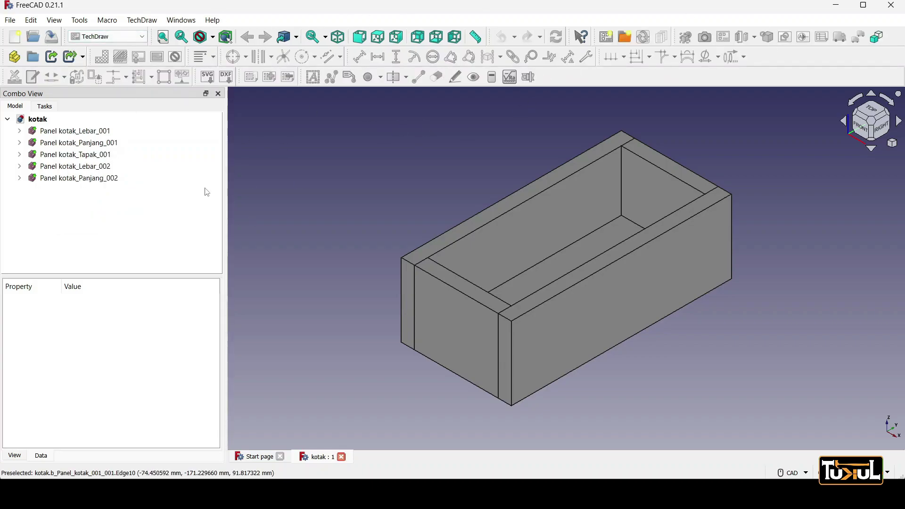
pyautogui.click(625, 38)
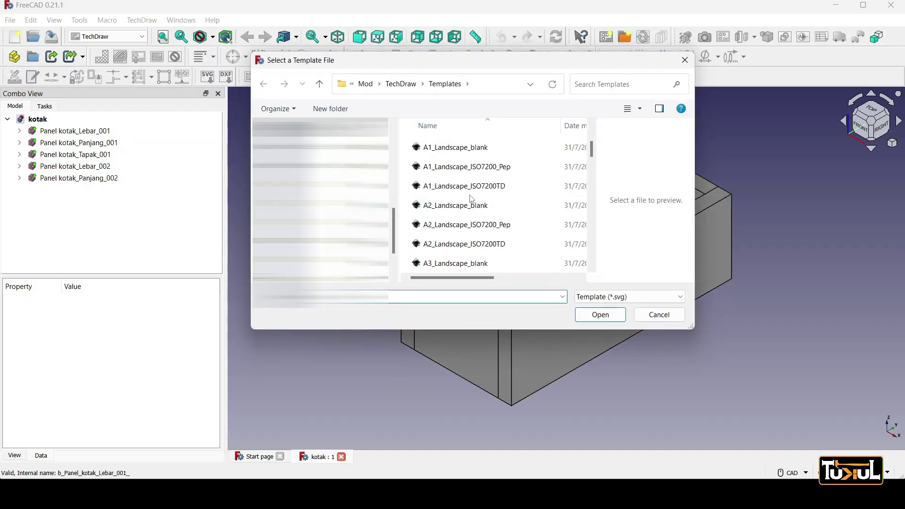
pyautogui.scroll(-2, 472, 198)
pyautogui.scroll(-1, 467, 188)
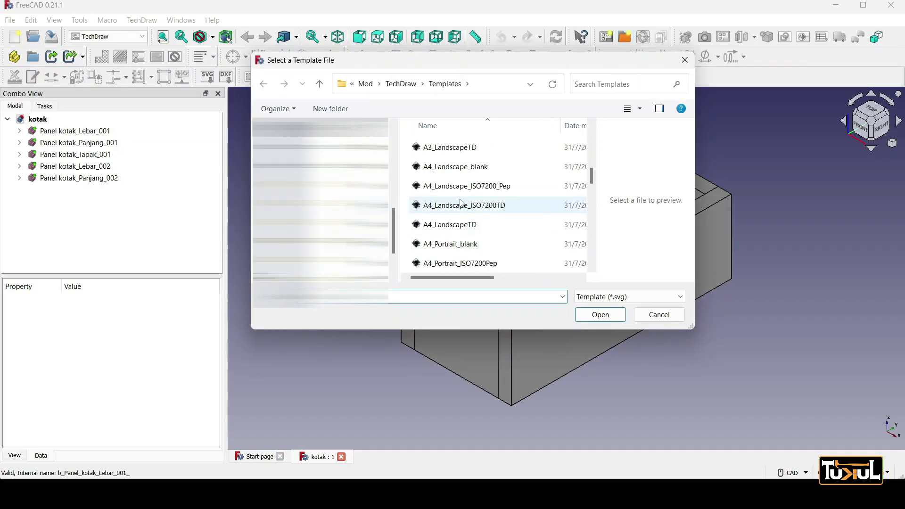
pyautogui.click(462, 168)
pyautogui.click(600, 315)
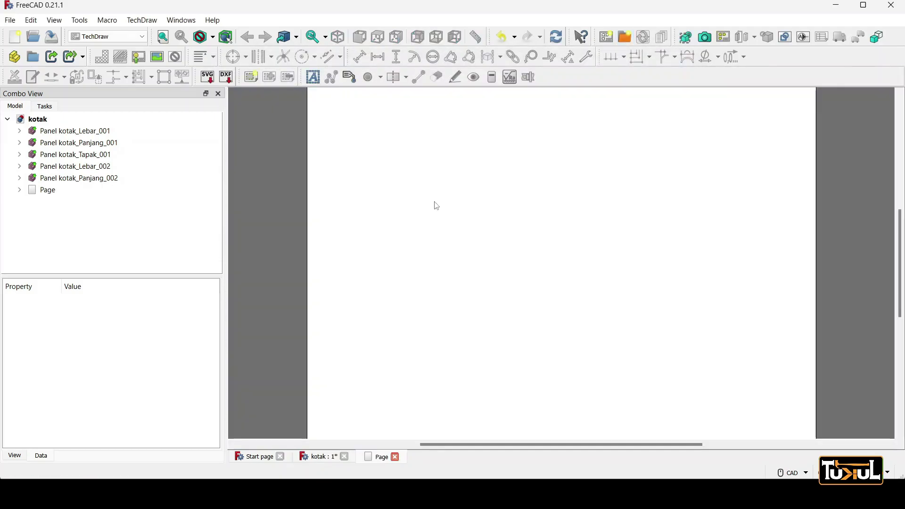
pyautogui.scroll(-1, 523, 196)
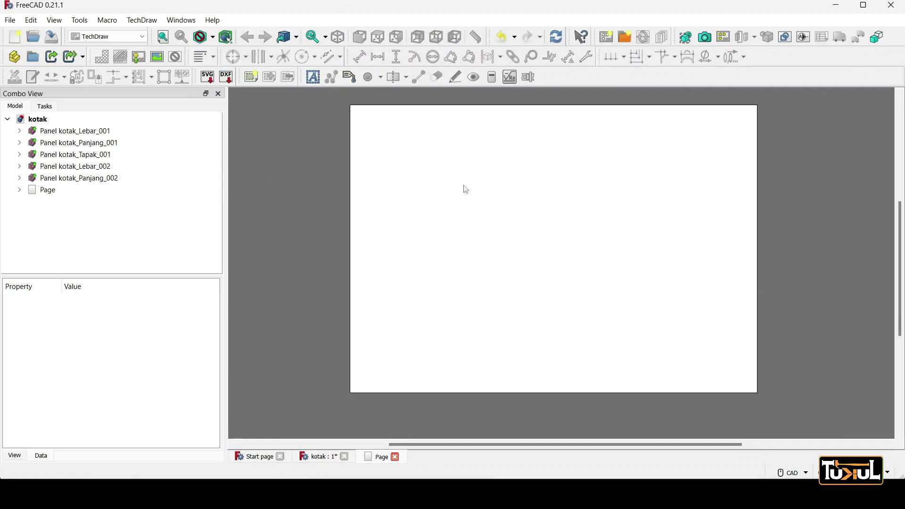
# View the kotak box from the right, select all five panels and start a projection group
pyautogui.click(320, 458)
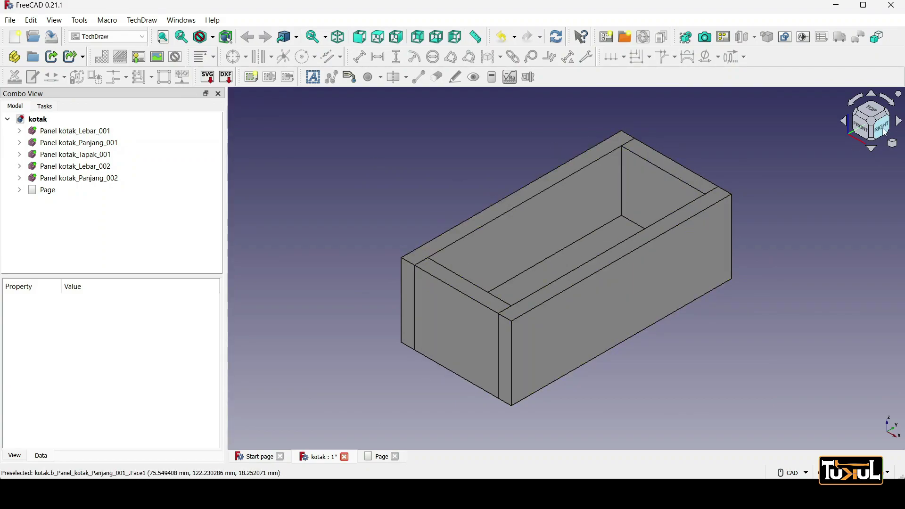
pyautogui.click(886, 133)
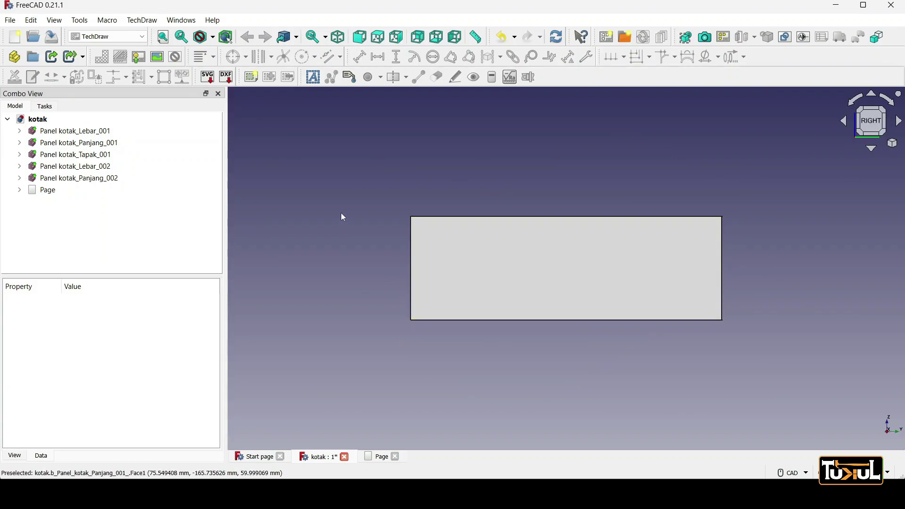
pyautogui.click(83, 133)
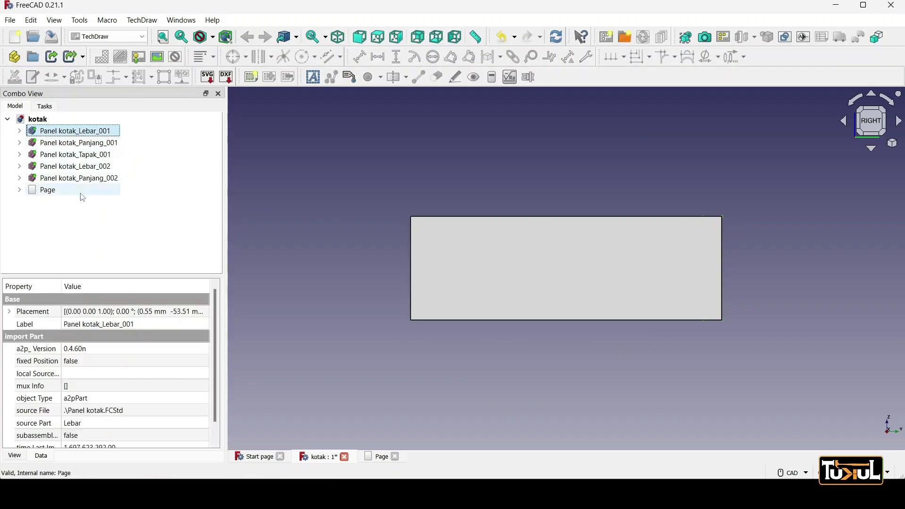
pyautogui.keyDown('shift'); pyautogui.click(76, 179); pyautogui.keyUp('shift')
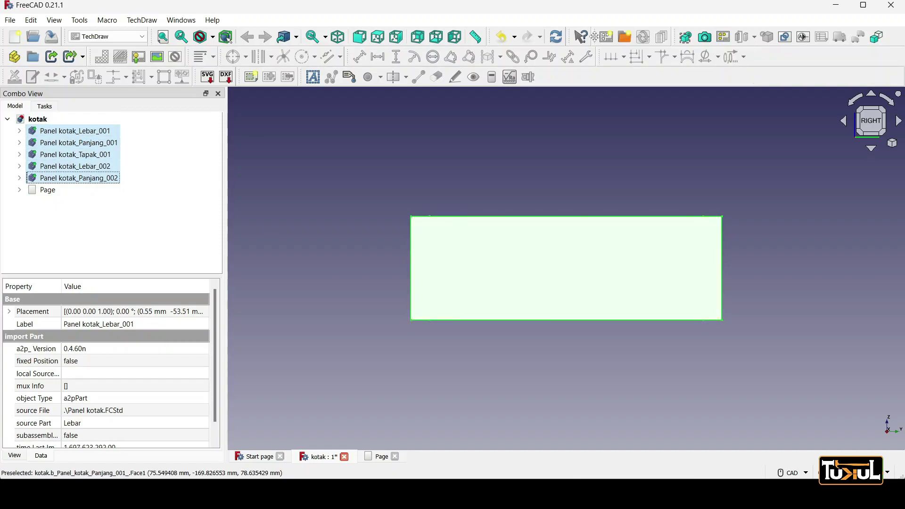
pyautogui.click(724, 37)
pyautogui.click(75, 325)
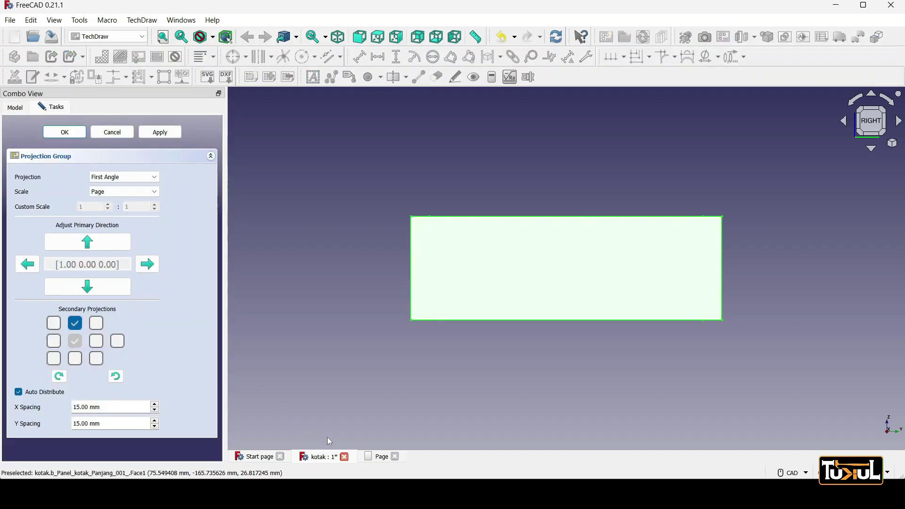
# Set the projection group to Third Angle with Top and Right views, removing Bottom
pyautogui.click(374, 461)
pyautogui.scroll(-3, 449, 354)
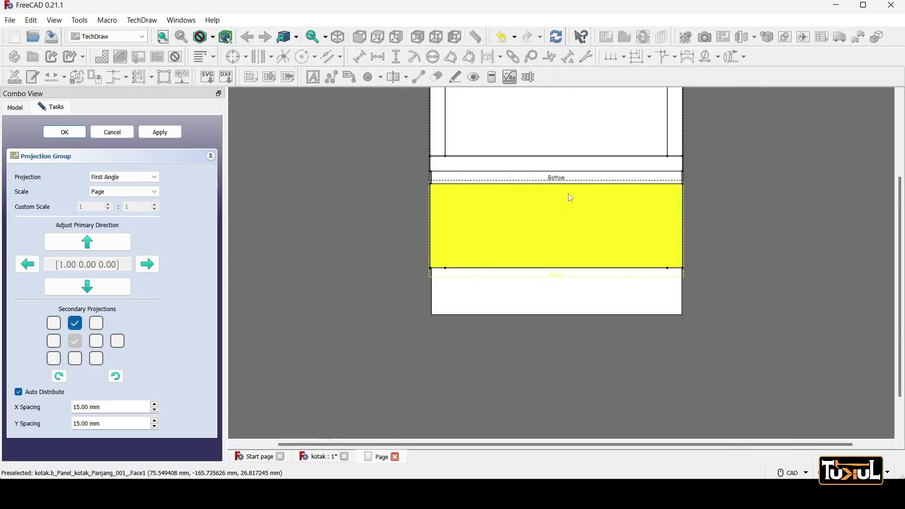
pyautogui.scroll(-2, 571, 196)
pyautogui.scroll(1, 587, 277)
pyautogui.scroll(1, 565, 246)
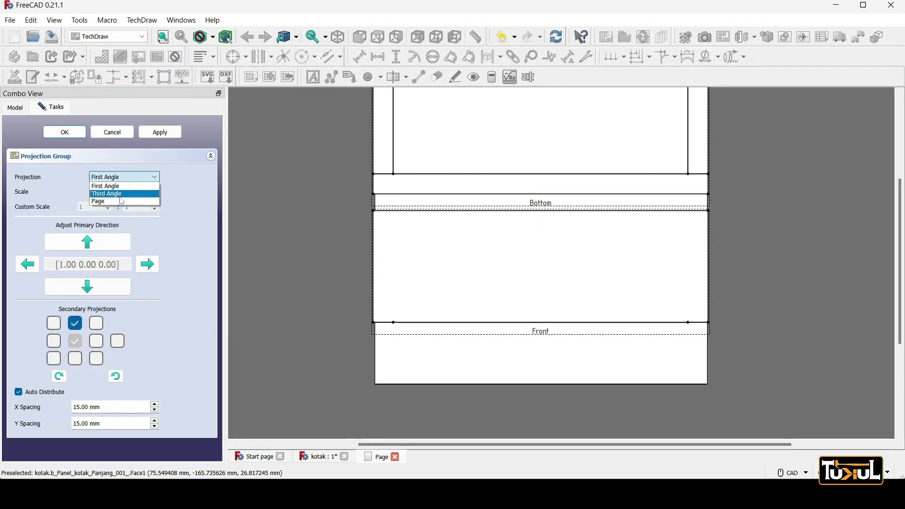
pyautogui.click(120, 196)
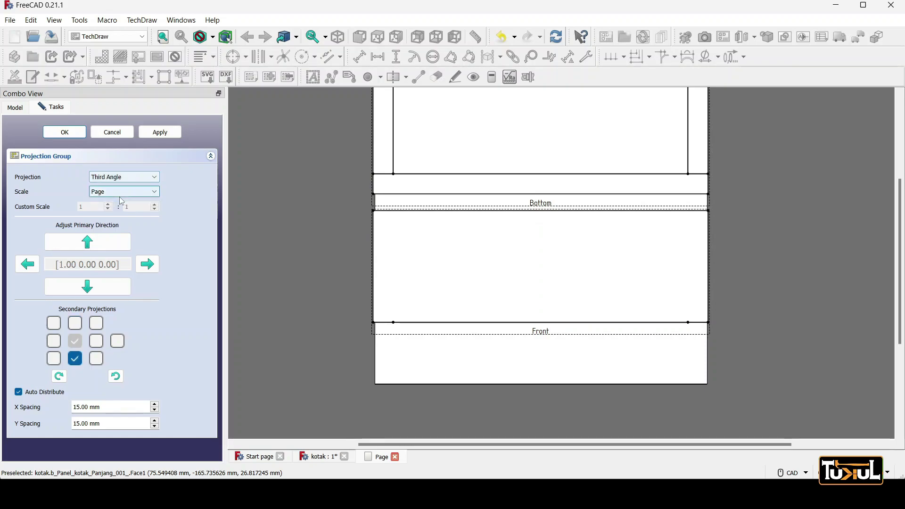
pyautogui.click(75, 323)
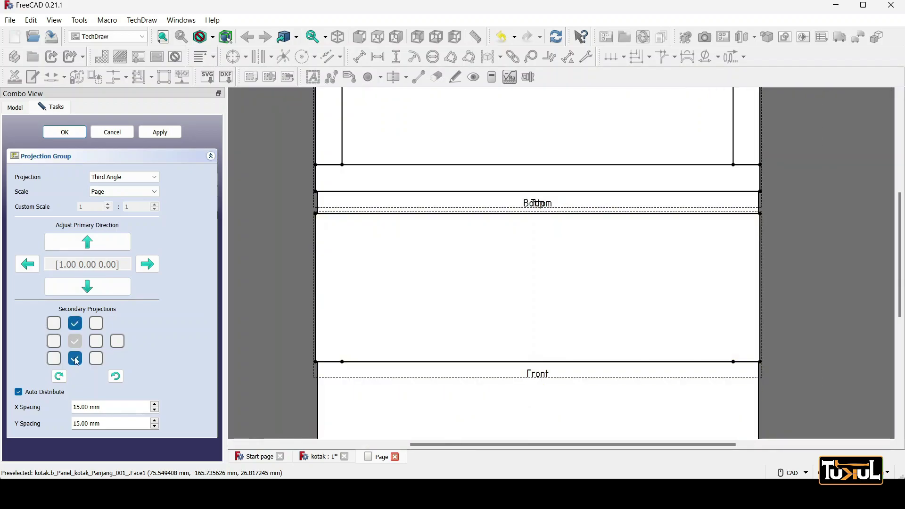
pyautogui.click(76, 360)
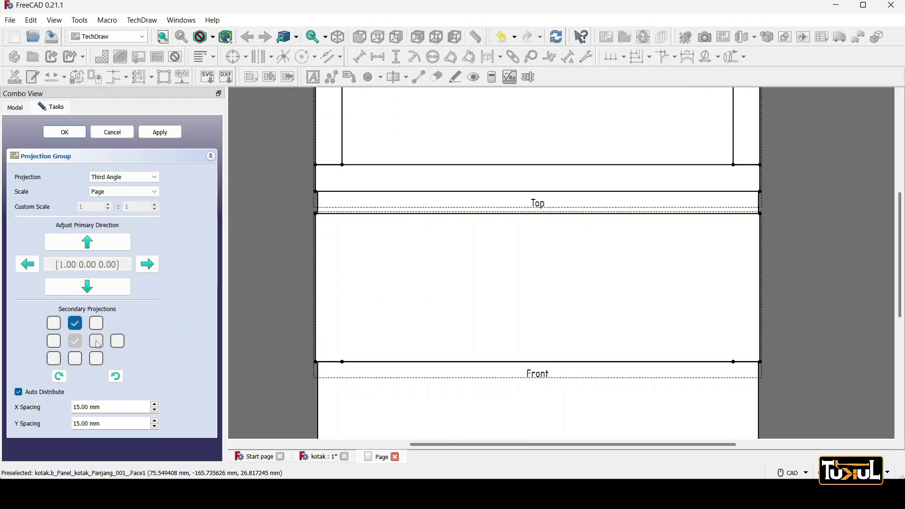
pyautogui.click(97, 341)
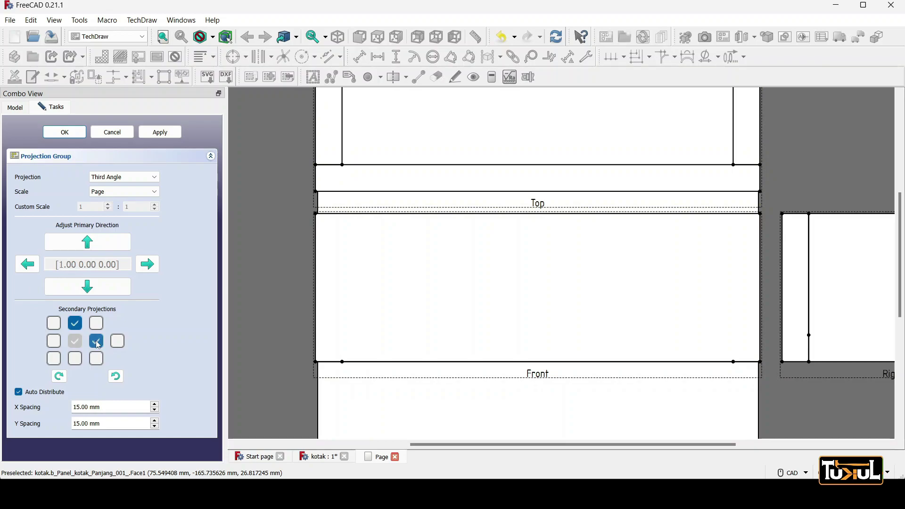
# Add a top-left isometric view instead of the lower-right one and confirm the group
pyautogui.scroll(-1, 655, 297)
pyautogui.scroll(-2, 651, 294)
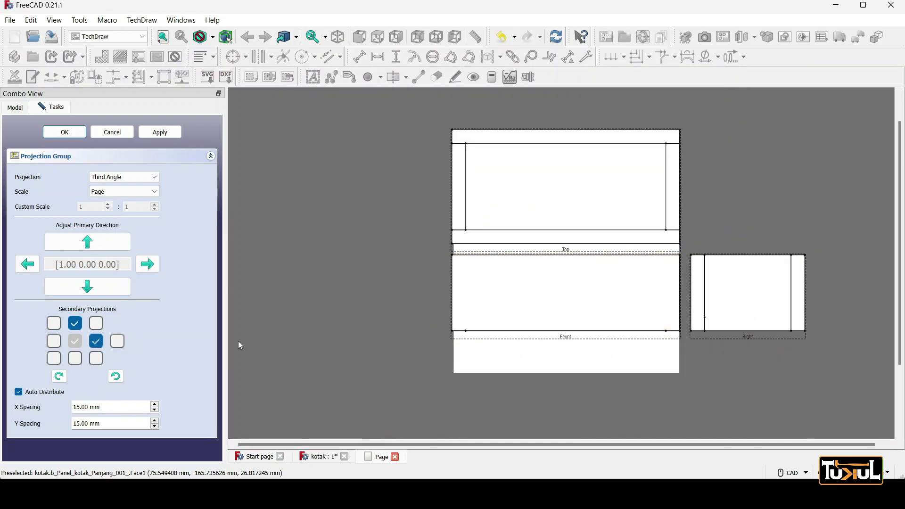
pyautogui.click(96, 359)
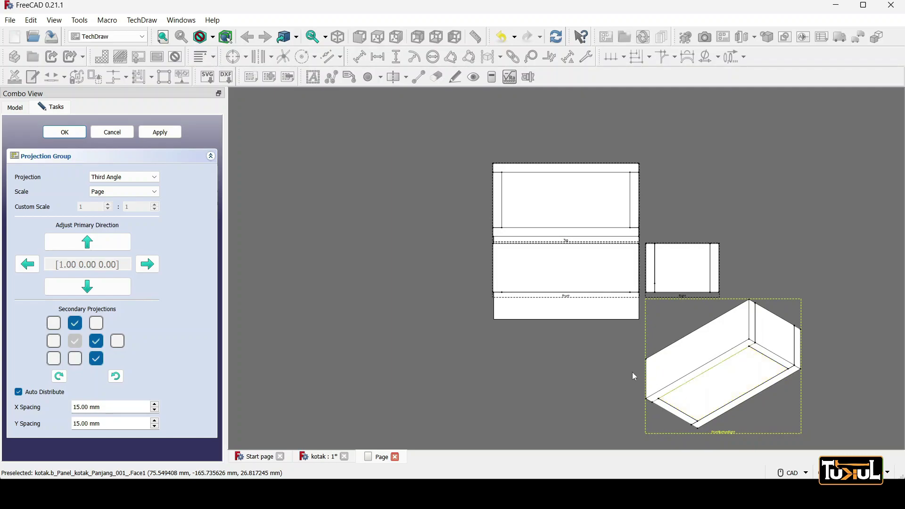
pyautogui.click(96, 359)
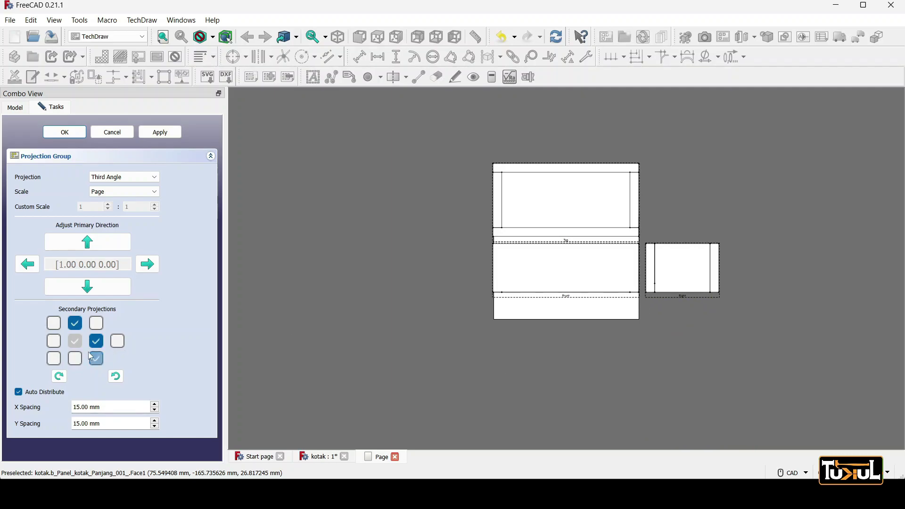
pyautogui.click(56, 325)
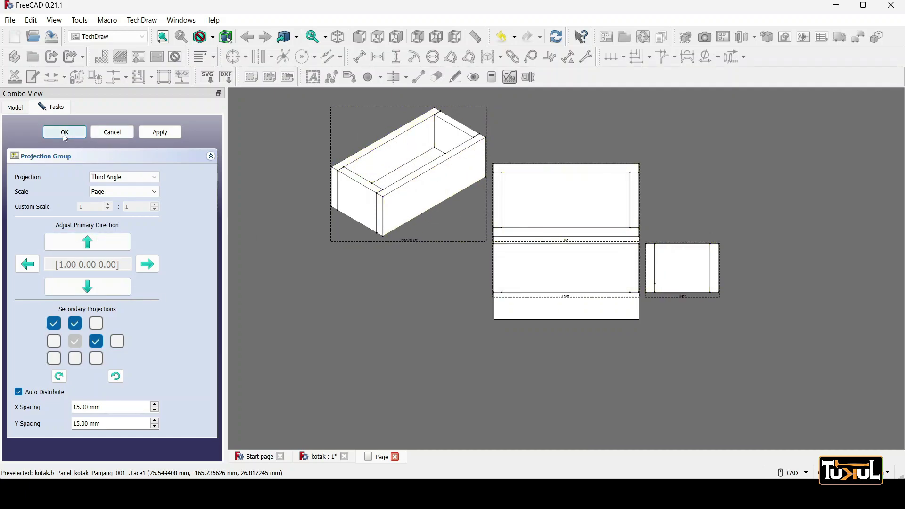
pyautogui.click(65, 134)
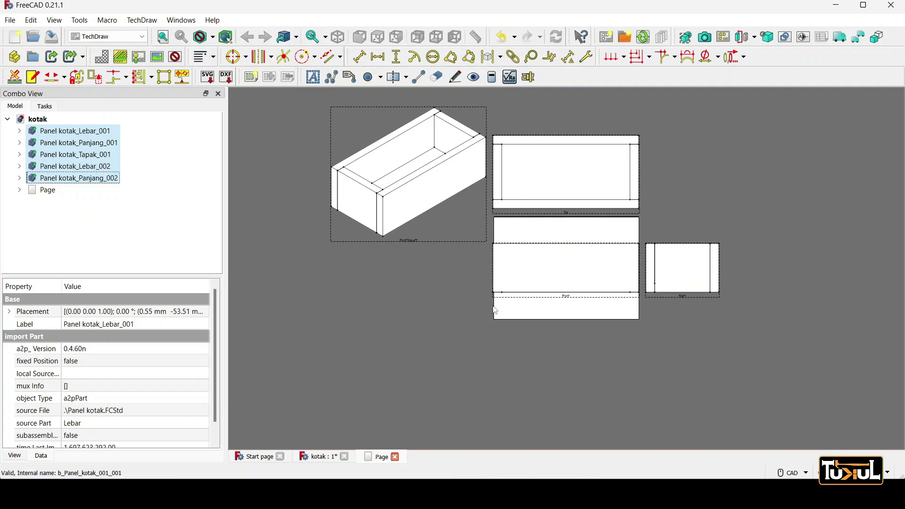
# Give the ProjGroup a Custom scale type with a scale of 0.30
pyautogui.click(20, 191)
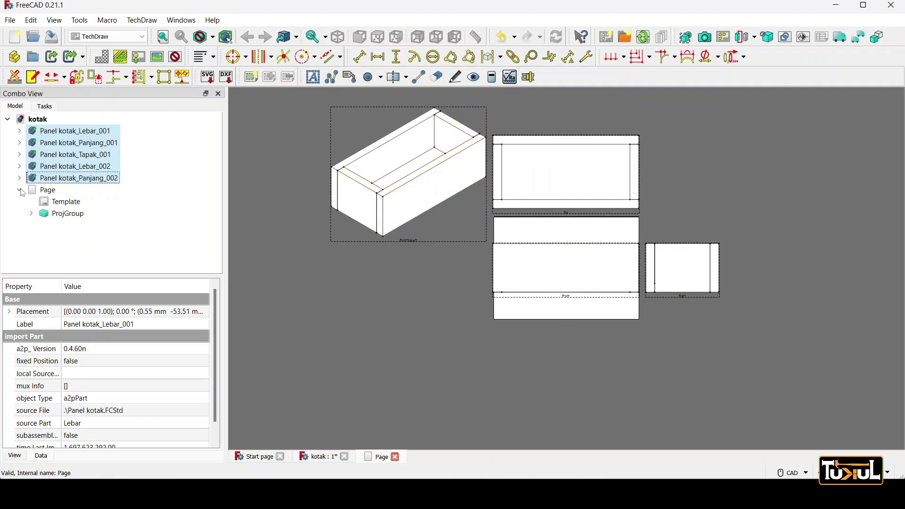
pyautogui.click(66, 214)
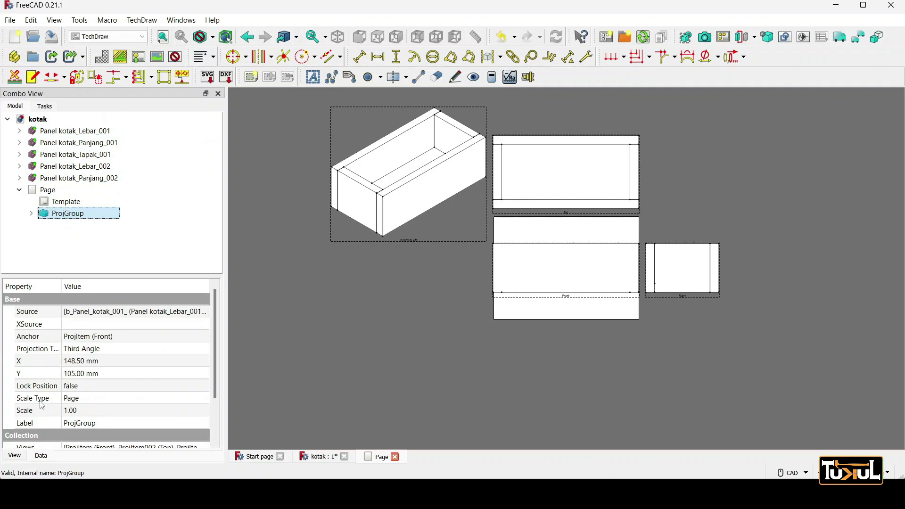
pyautogui.click(83, 402)
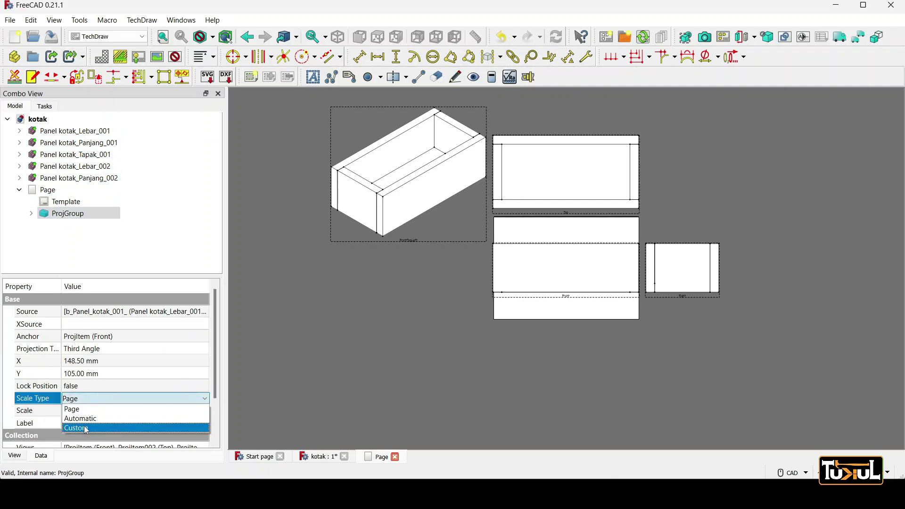
pyautogui.click(86, 429)
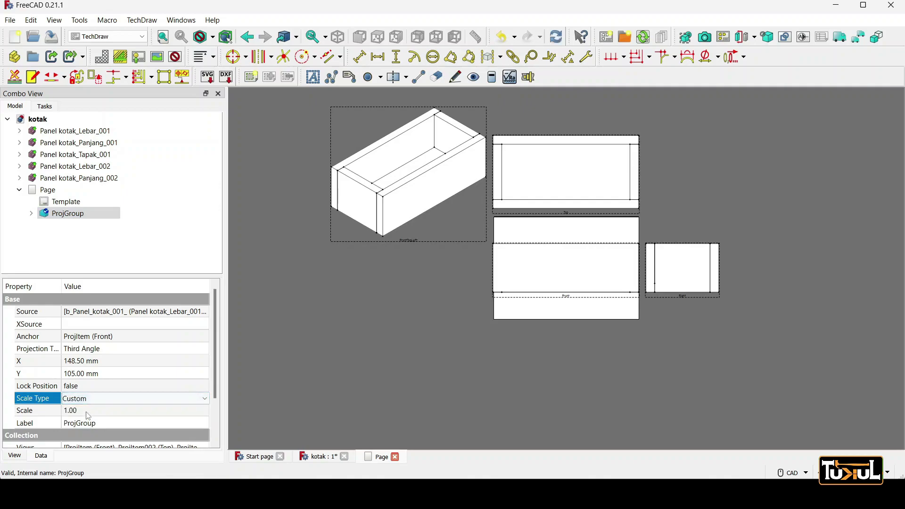
pyautogui.click(88, 412)
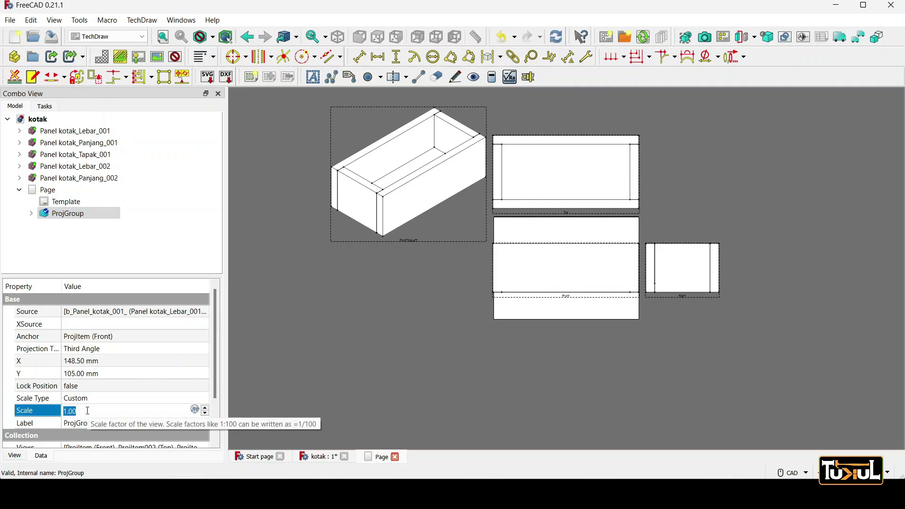
pyautogui.write('0.5')
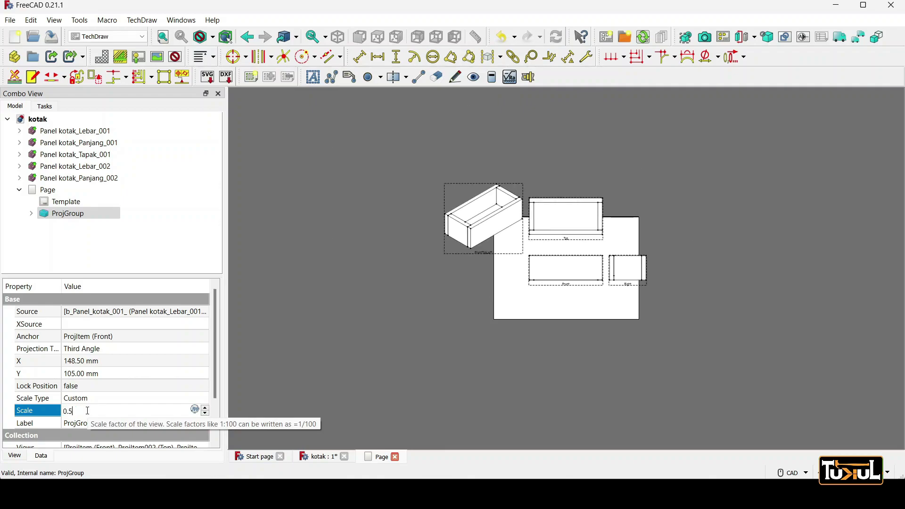
pyautogui.press('BackSpace')
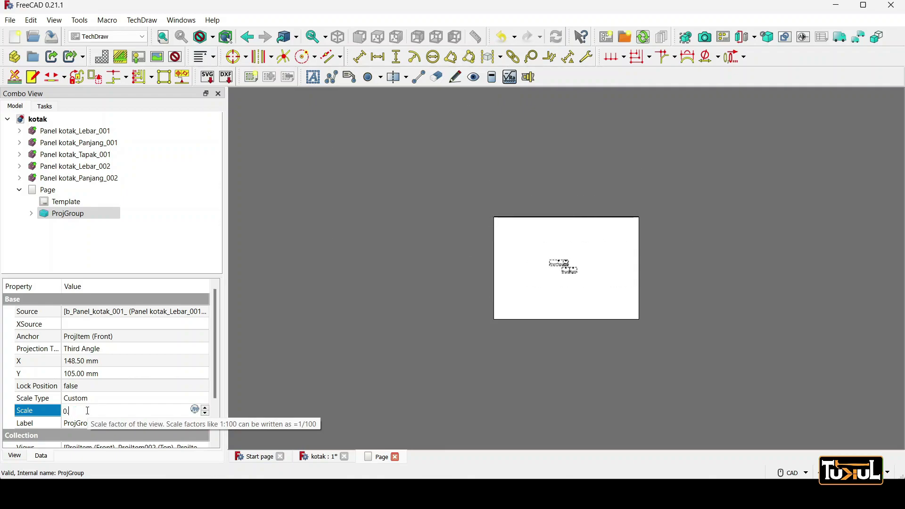
pyautogui.write('3')
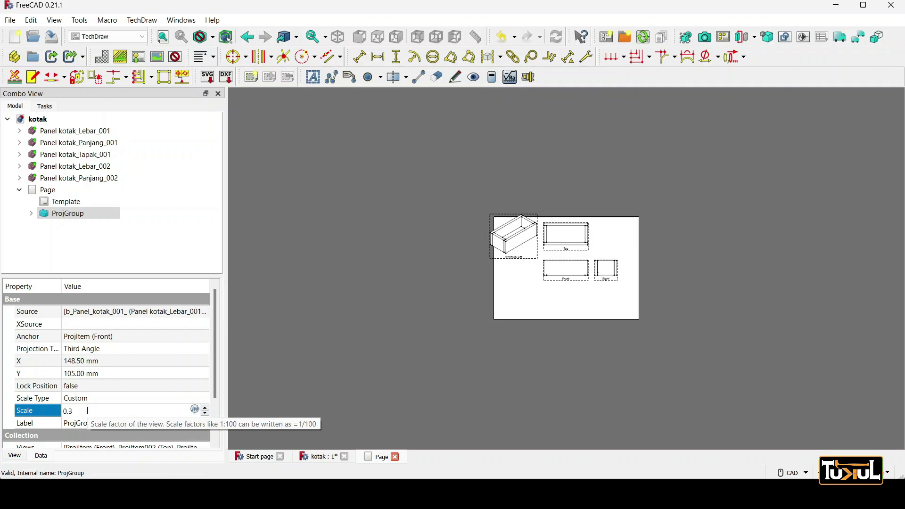
pyautogui.press('Return')
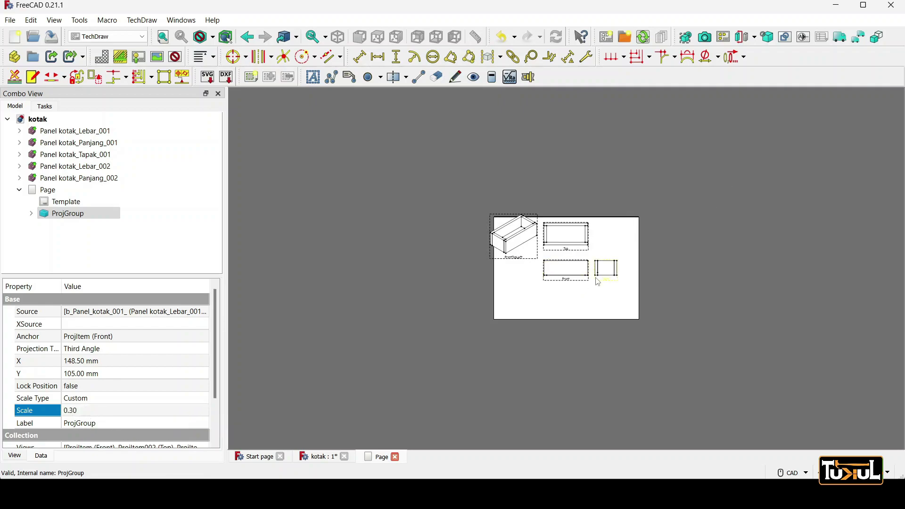
pyautogui.scroll(5, 598, 282)
# Arrange the views on the page, with the FrontTopLeft view at the upper right
pyautogui.scroll(3, 598, 282)
pyautogui.scroll(-3, 586, 289)
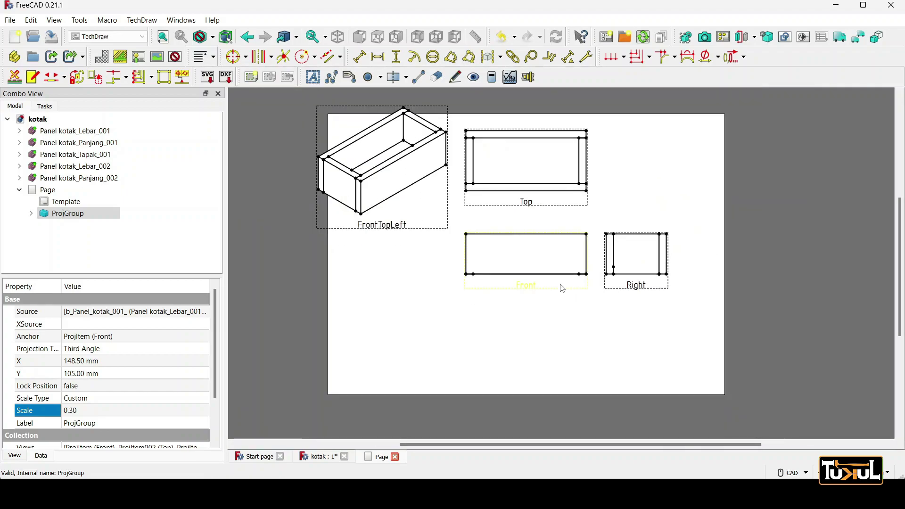
pyautogui.moveTo(563, 289); pyautogui.dragTo(452, 371)
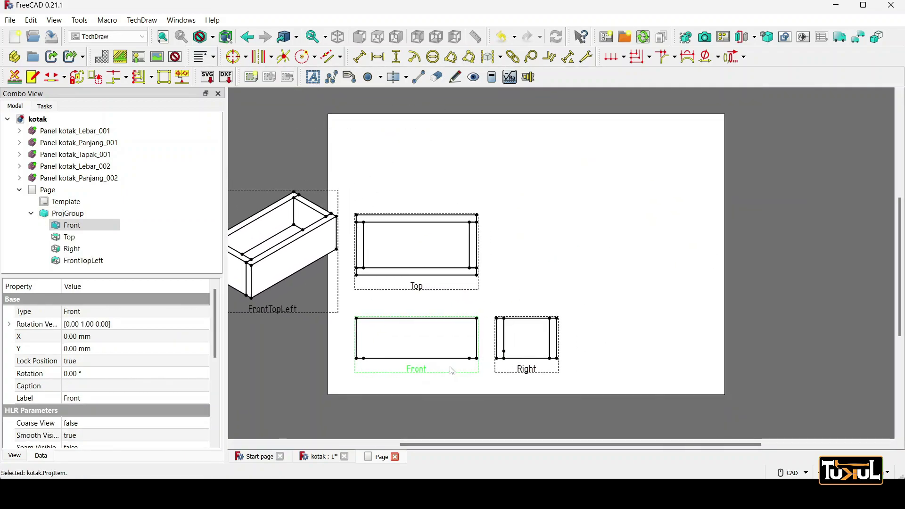
pyautogui.moveTo(330, 297); pyautogui.dragTo(671, 238)
pyautogui.click(467, 281)
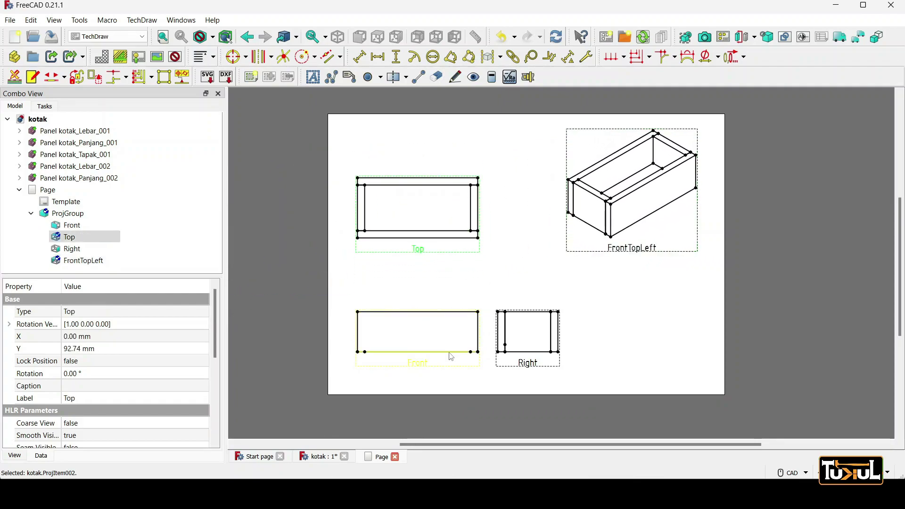
pyautogui.moveTo(452, 357); pyautogui.dragTo(454, 326)
pyautogui.moveTo(672, 212); pyautogui.dragTo(677, 232)
pyautogui.moveTo(529, 329)
pyautogui.mouseDown()
pyautogui.moveTo(596, 335)
pyautogui.moveTo(580, 335)
pyautogui.mouseUp()
pyautogui.moveTo(478, 334); pyautogui.dragTo(502, 346)
pyautogui.moveTo(681, 235); pyautogui.dragTo(655, 236)
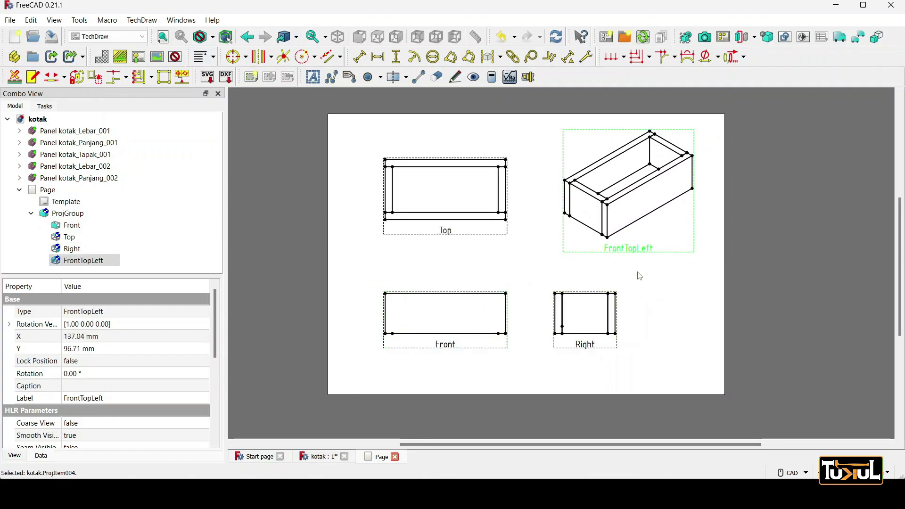
pyautogui.click(378, 376)
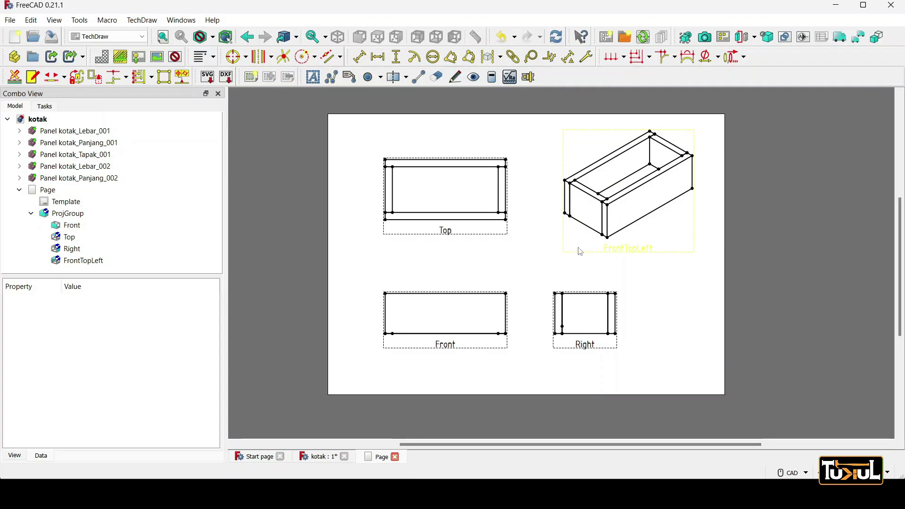
# Set Lock Position to true for the FrontTopLeft, Top and Right views
pyautogui.click(596, 250)
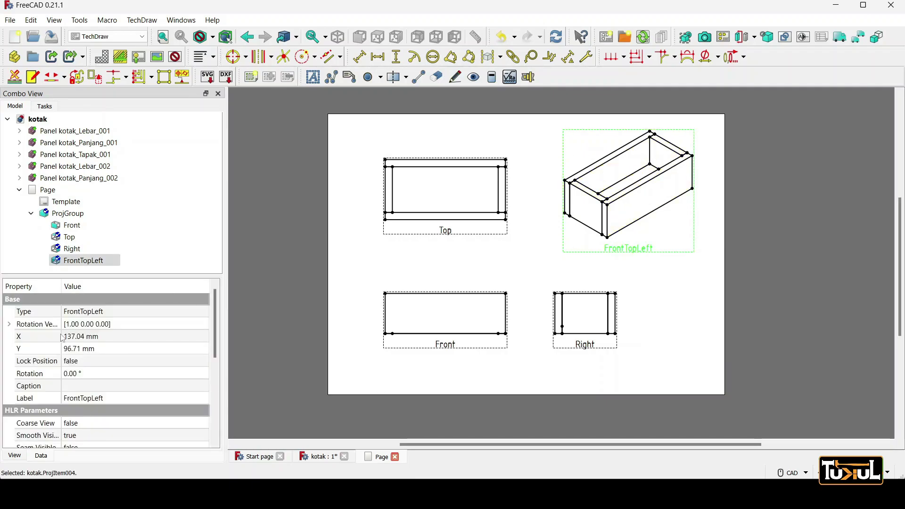
pyautogui.click(131, 365)
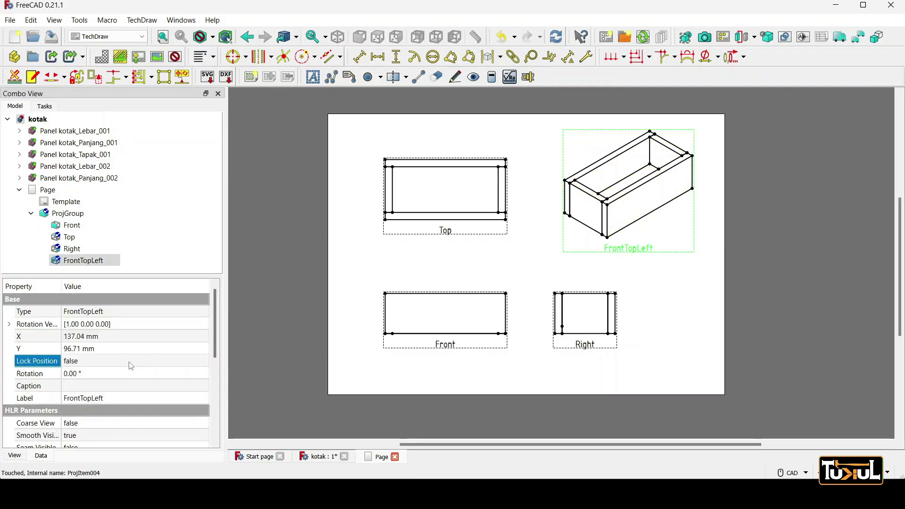
pyautogui.click(110, 383)
pyautogui.click(401, 233)
pyautogui.click(198, 361)
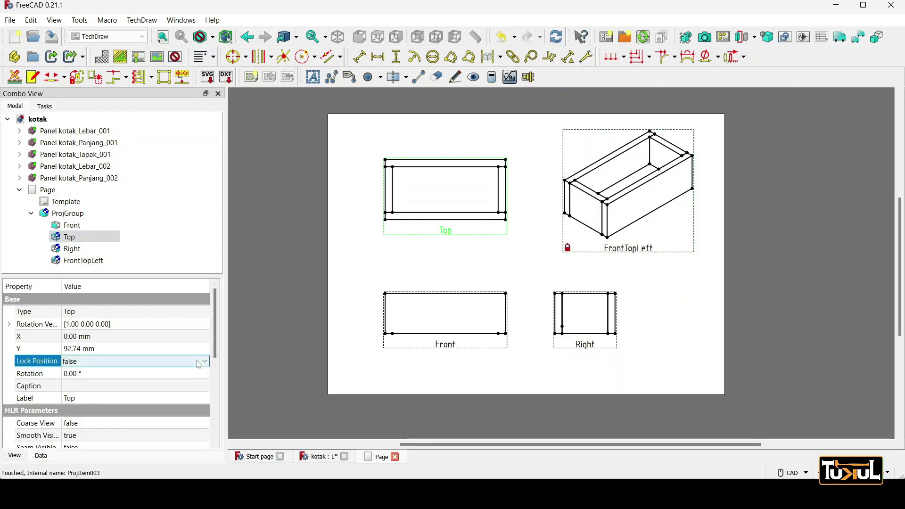
pyautogui.click(174, 382)
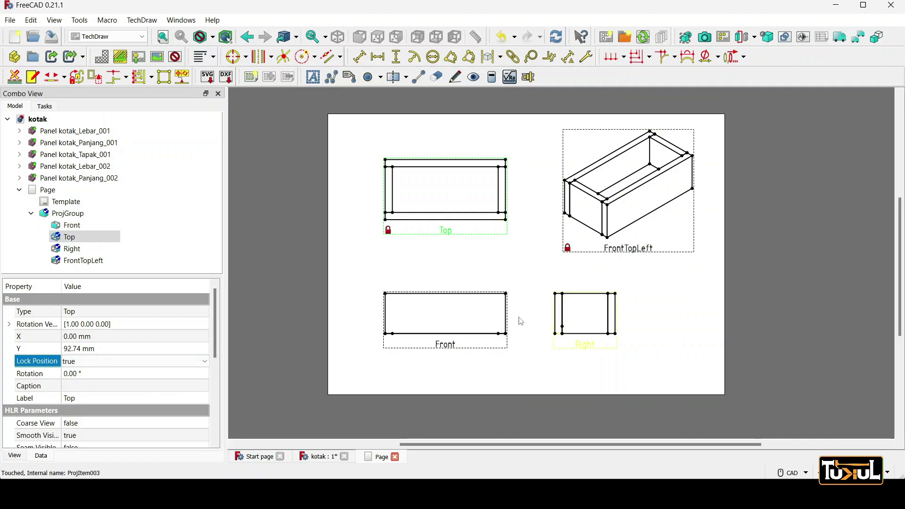
pyautogui.click(585, 330)
pyautogui.click(97, 362)
pyautogui.click(96, 380)
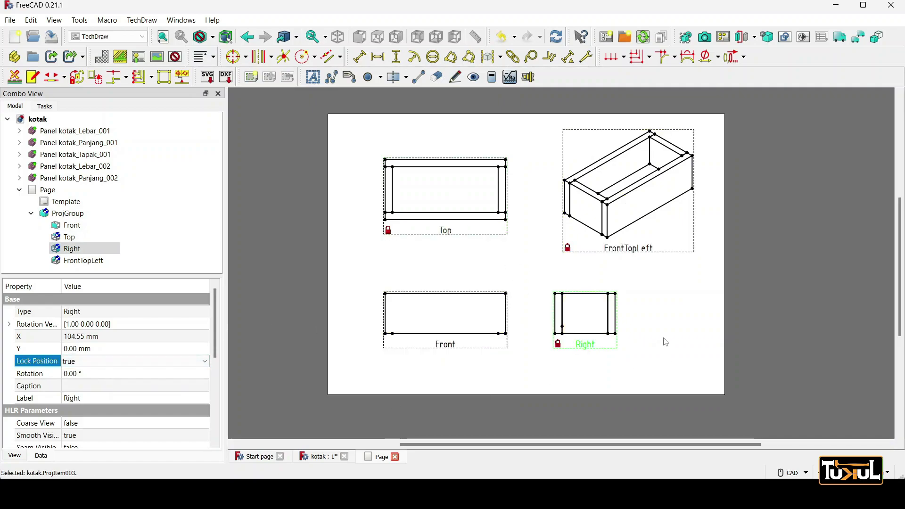
pyautogui.click(665, 338)
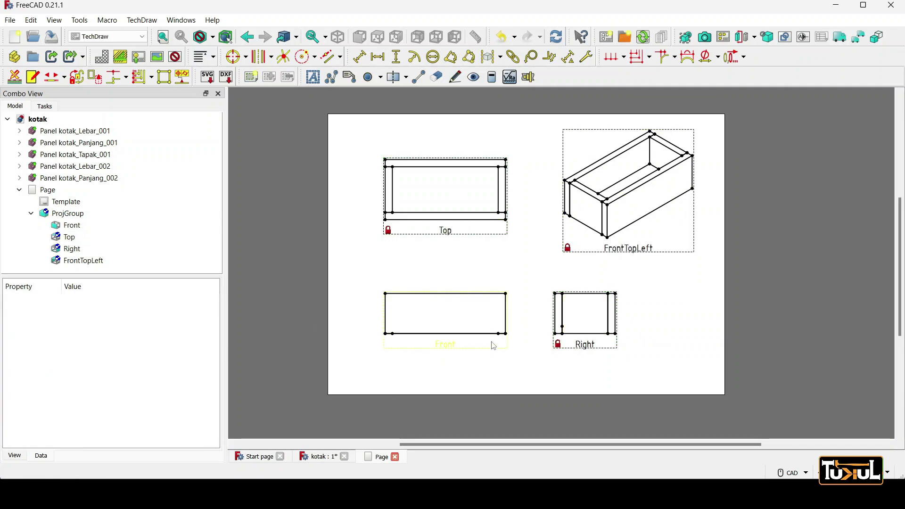
# Dimension the Front view with a horizontal 300 and a vertical 100
pyautogui.scroll(4, 474, 298)
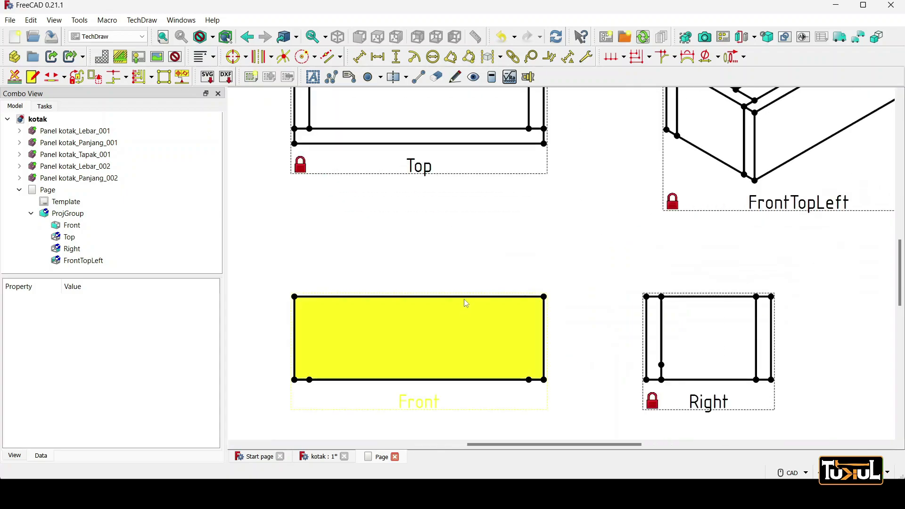
pyautogui.click(465, 297)
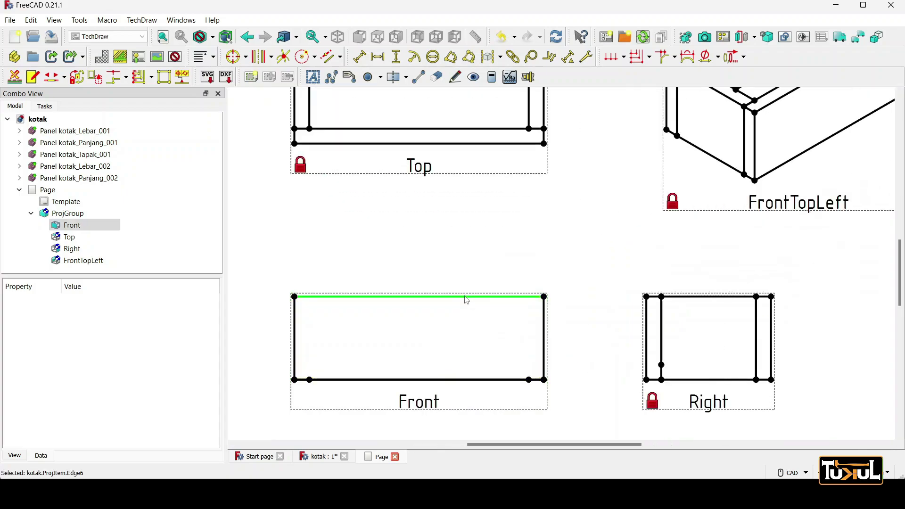
pyautogui.doubleClick(382, 61)
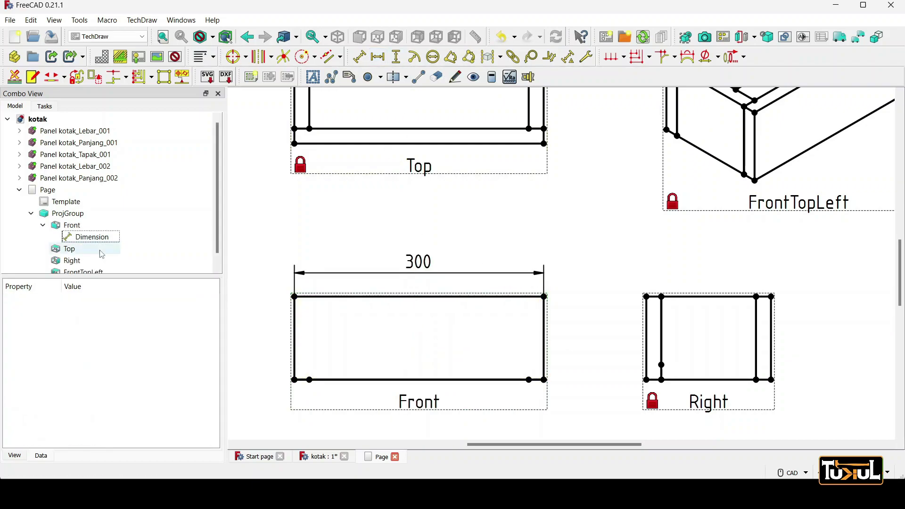
pyautogui.click(296, 324)
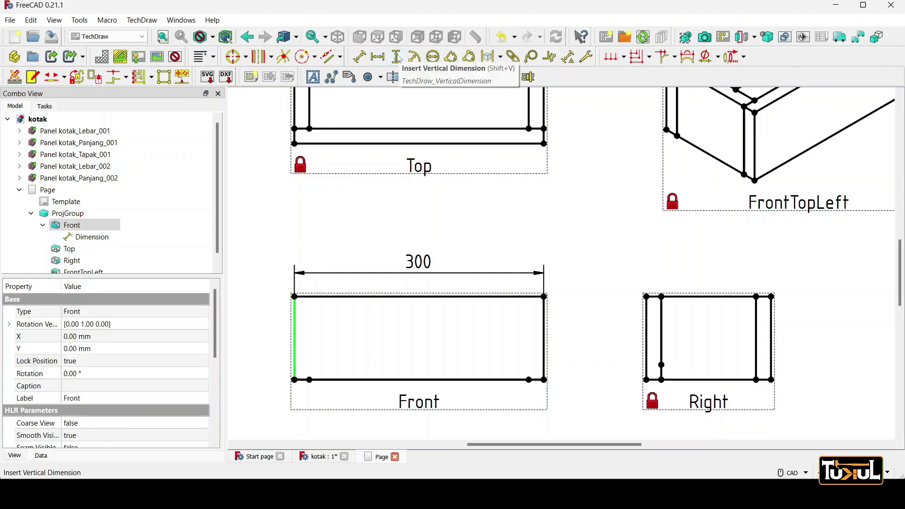
pyautogui.click(397, 57)
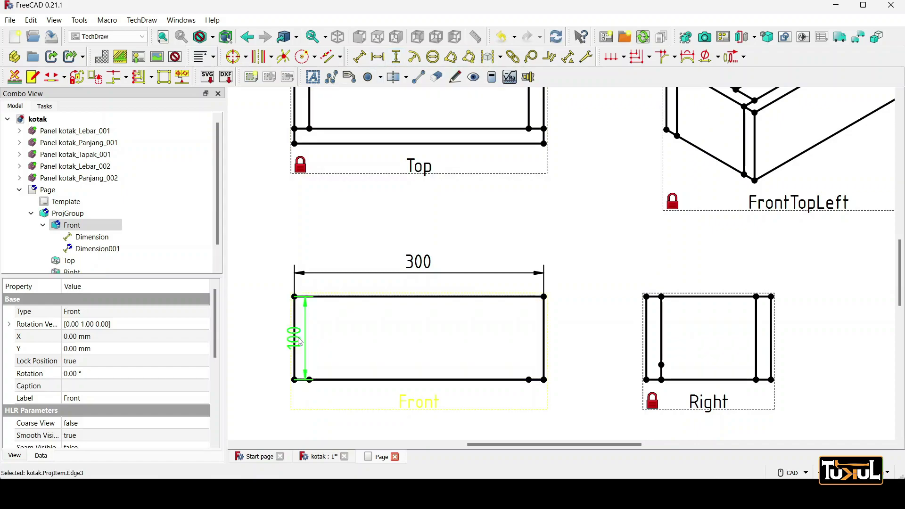
pyautogui.moveTo(293, 338); pyautogui.dragTo(266, 337)
# Dimension the Right view with a vertical 100 and horizontal 114 and 150, placed clear of it
pyautogui.click(649, 335)
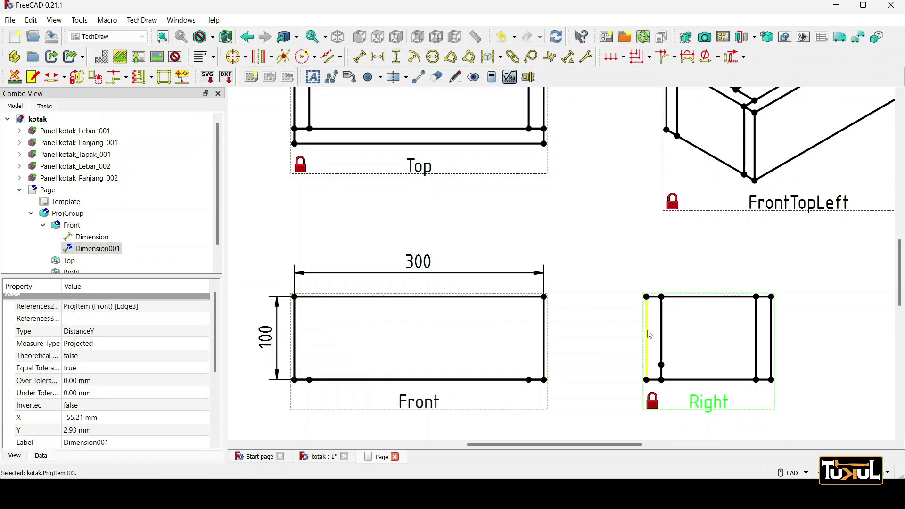
pyautogui.click(649, 334)
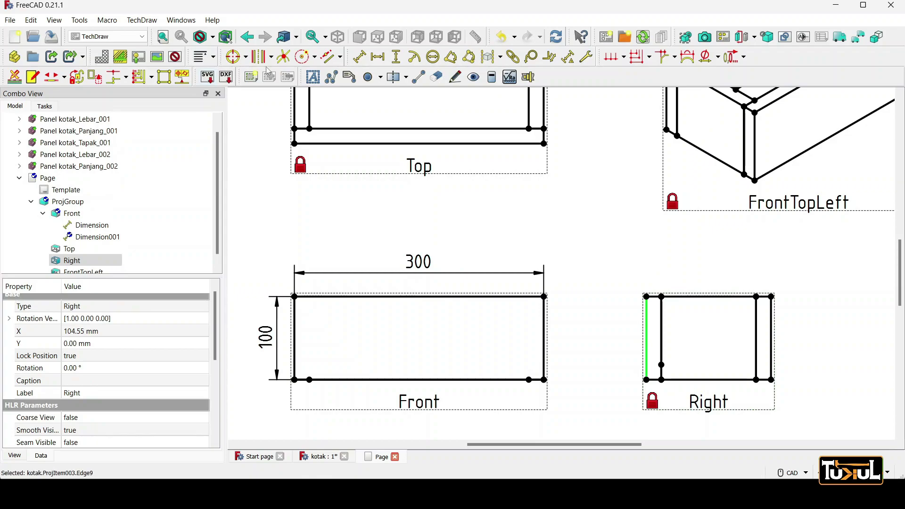
pyautogui.click(397, 58)
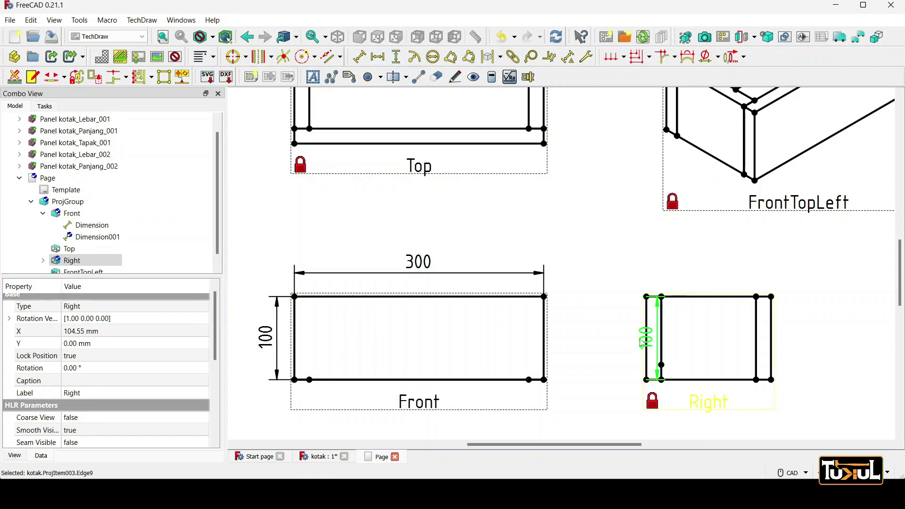
pyautogui.moveTo(645, 338); pyautogui.dragTo(616, 338)
pyautogui.click(692, 297)
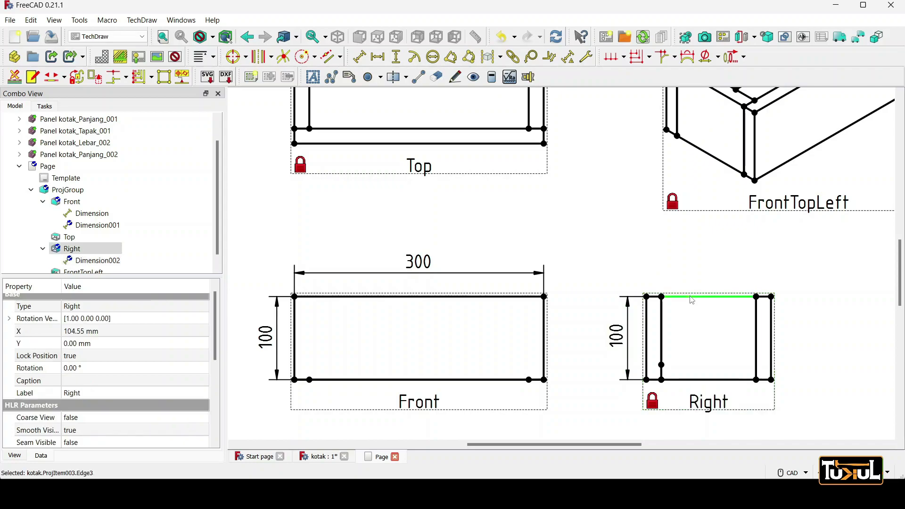
pyautogui.click(377, 57)
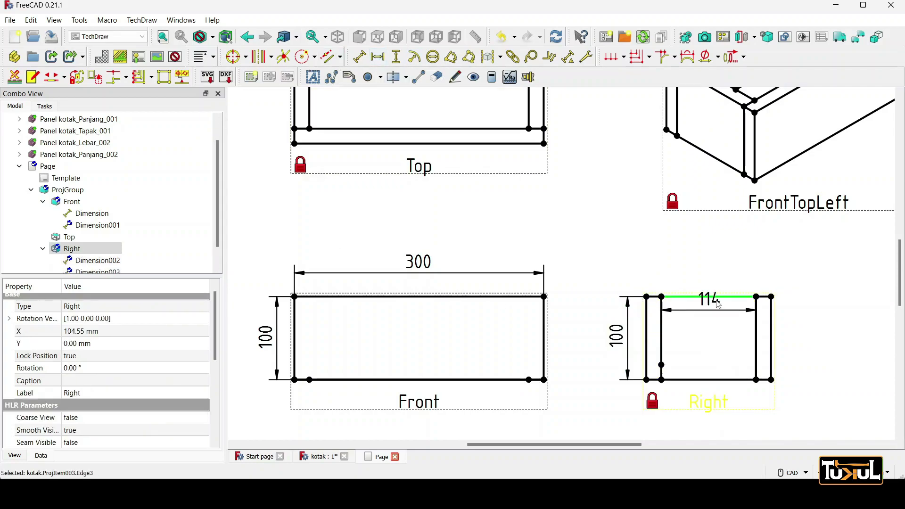
pyautogui.moveTo(714, 302); pyautogui.dragTo(717, 278)
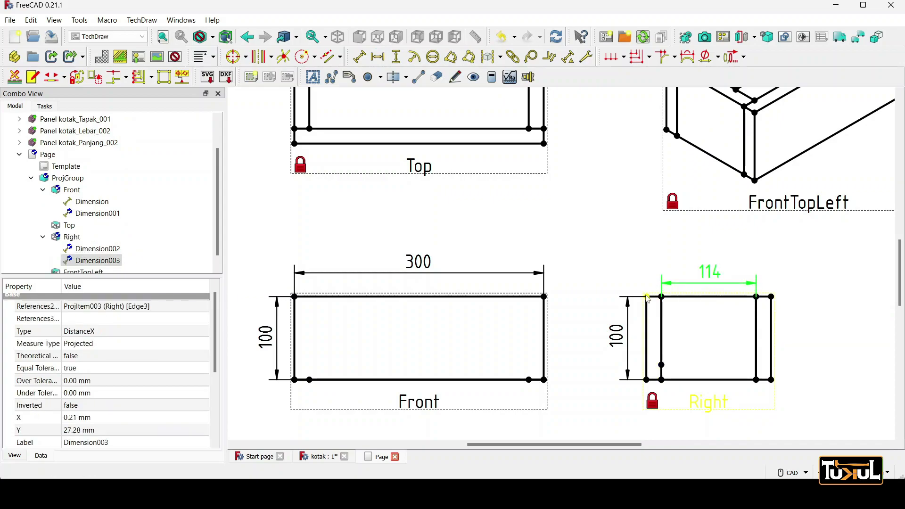
pyautogui.click(647, 297)
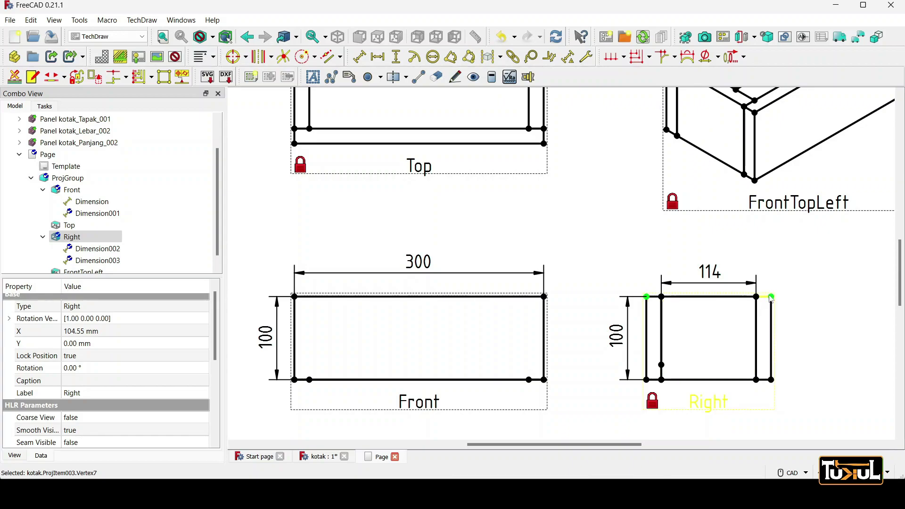
pyautogui.click(383, 57)
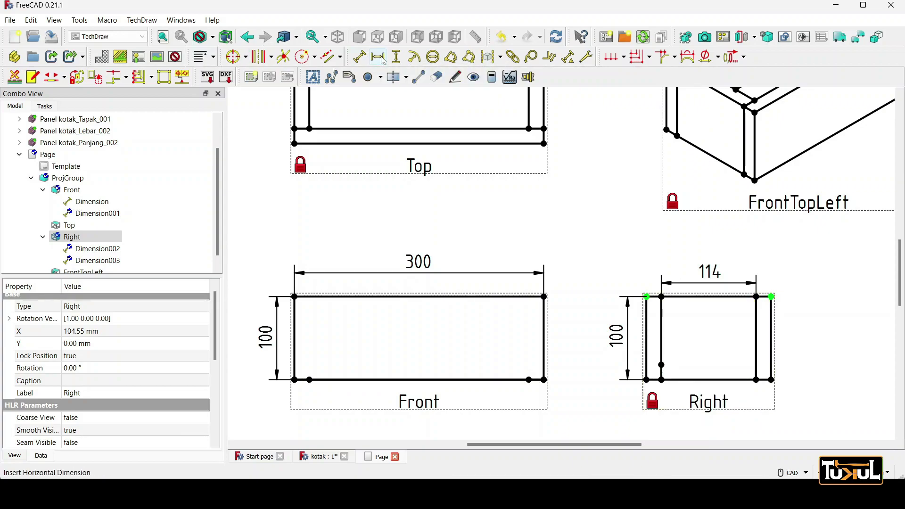
pyautogui.moveTo(711, 306); pyautogui.dragTo(709, 249)
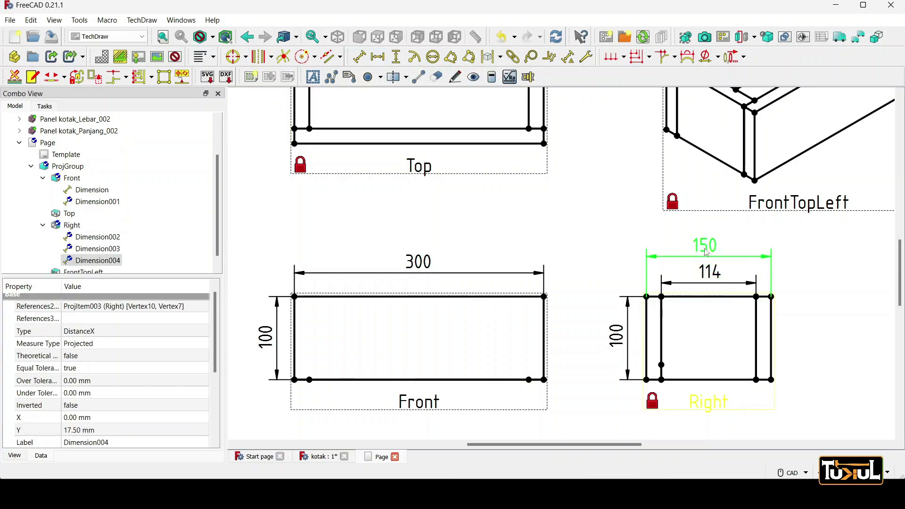
pyautogui.scroll(-3, 613, 203)
pyautogui.scroll(3, 417, 127)
pyautogui.click(416, 126)
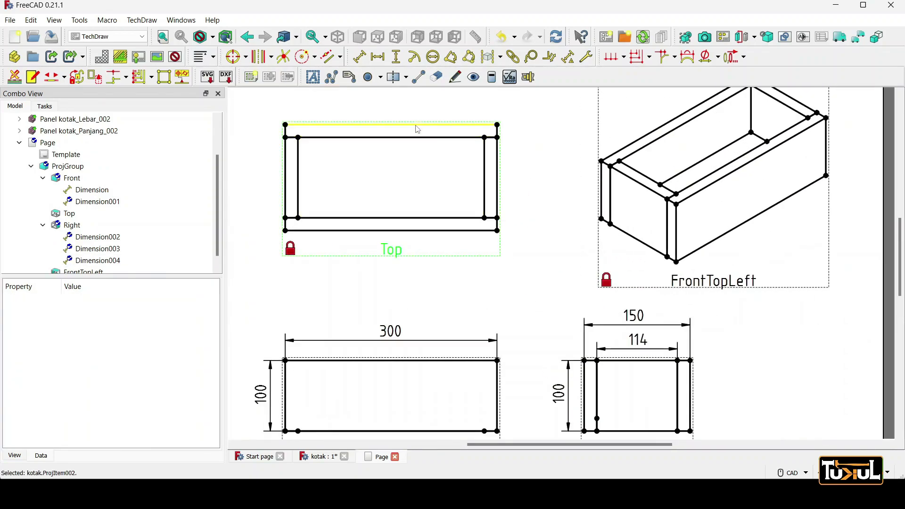
# Dimension the Top view with a horizontal 300 and a vertical 150
pyautogui.click(376, 61)
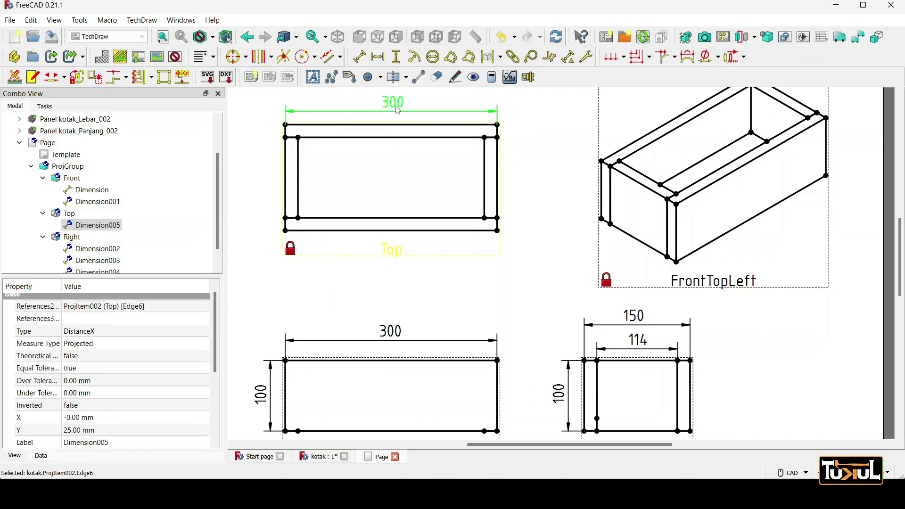
pyautogui.click(498, 125)
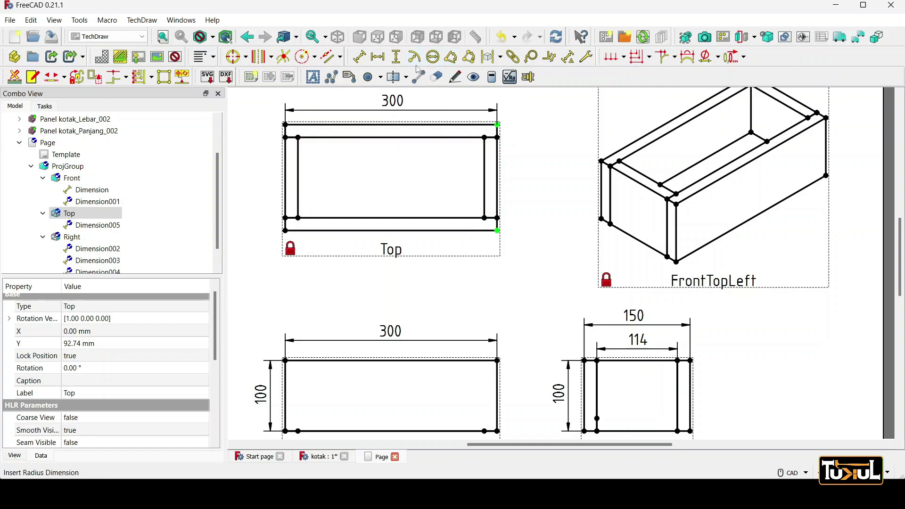
pyautogui.click(396, 57)
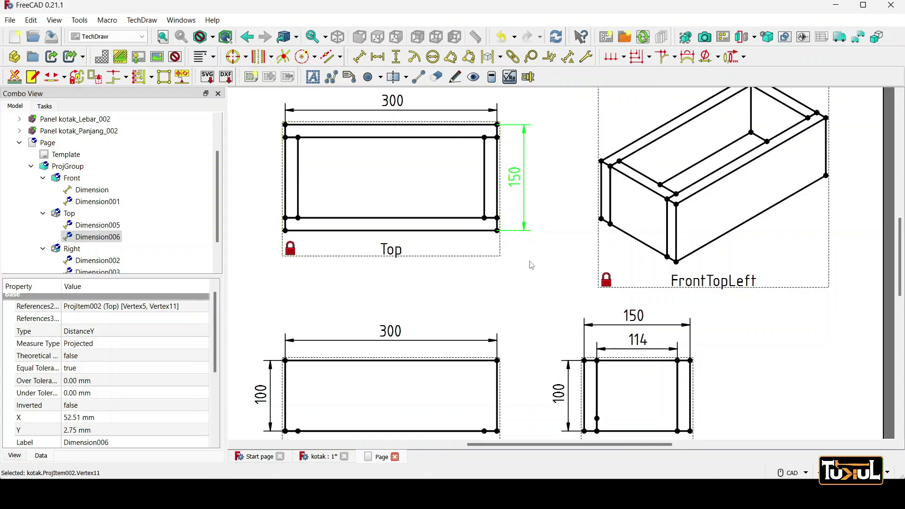
pyautogui.click(530, 267)
# Toggle the view frames off and then back on via the page's context menu
pyautogui.rightClick(537, 260)
pyautogui.click(547, 262)
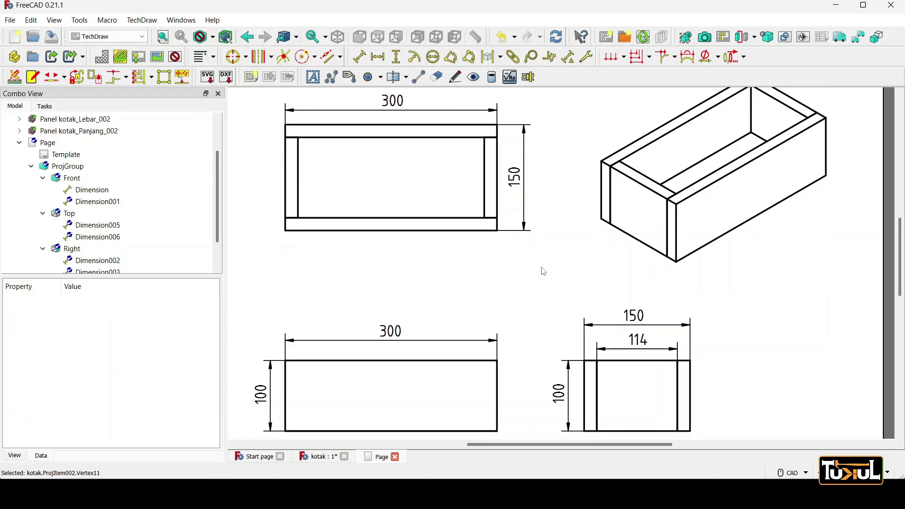
pyautogui.scroll(-2, 554, 234)
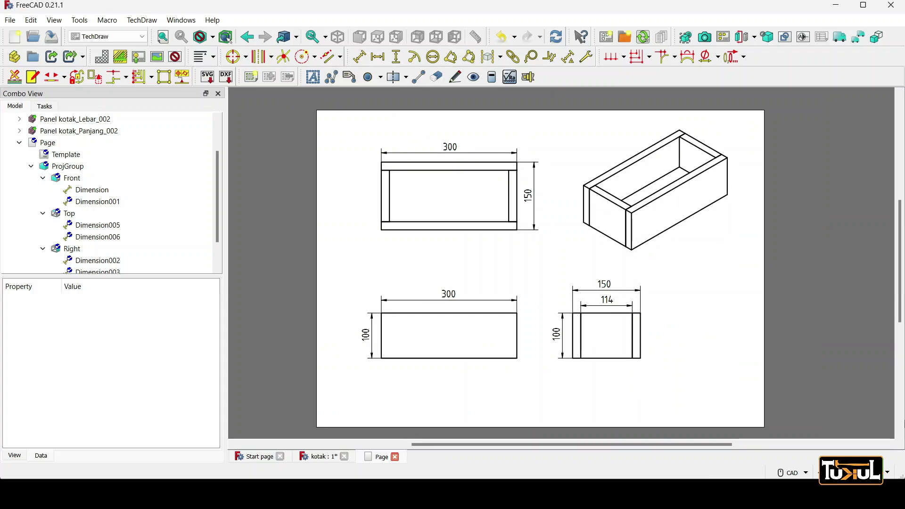
pyautogui.rightClick(545, 252)
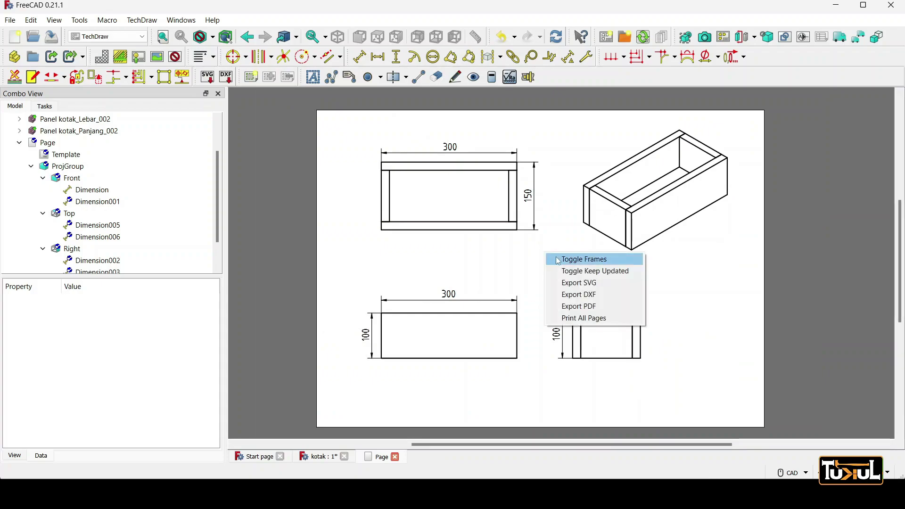
pyautogui.click(560, 261)
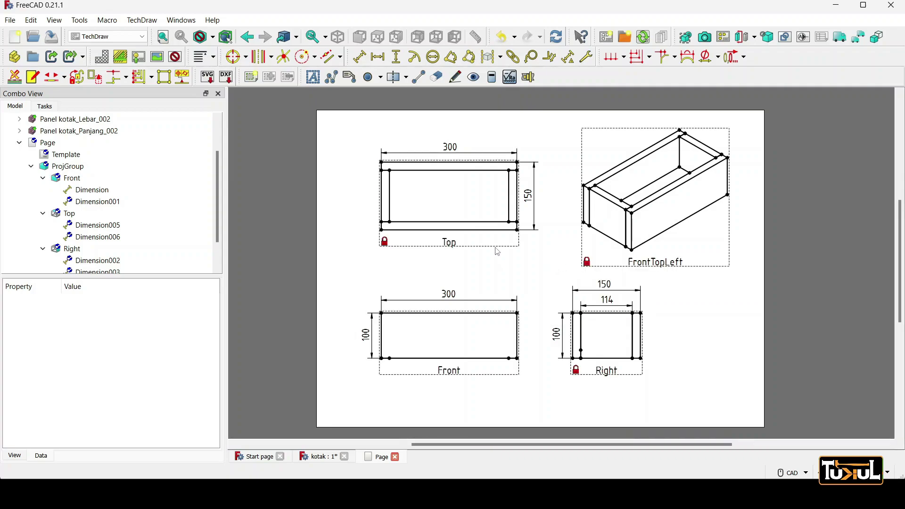
# Add an annotation reading 'Pandangan Atas' and place it under the Top view
pyautogui.click(312, 77)
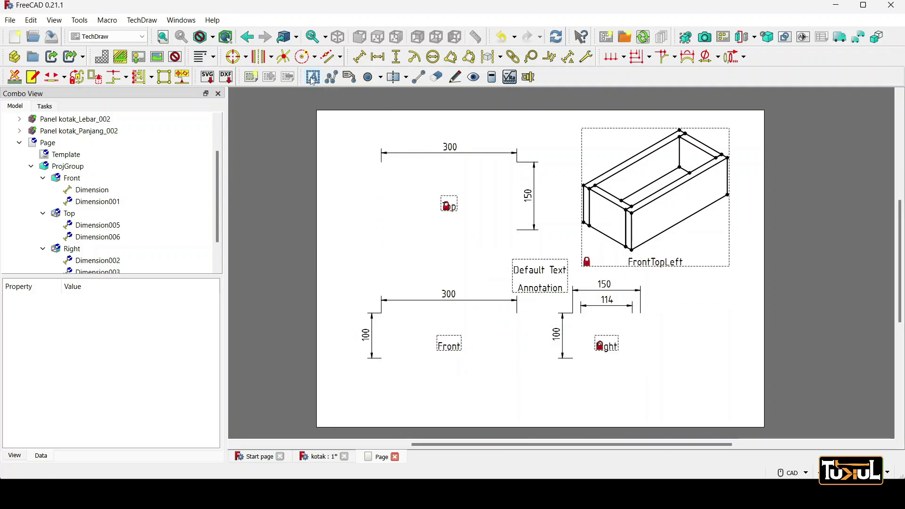
pyautogui.click(545, 282)
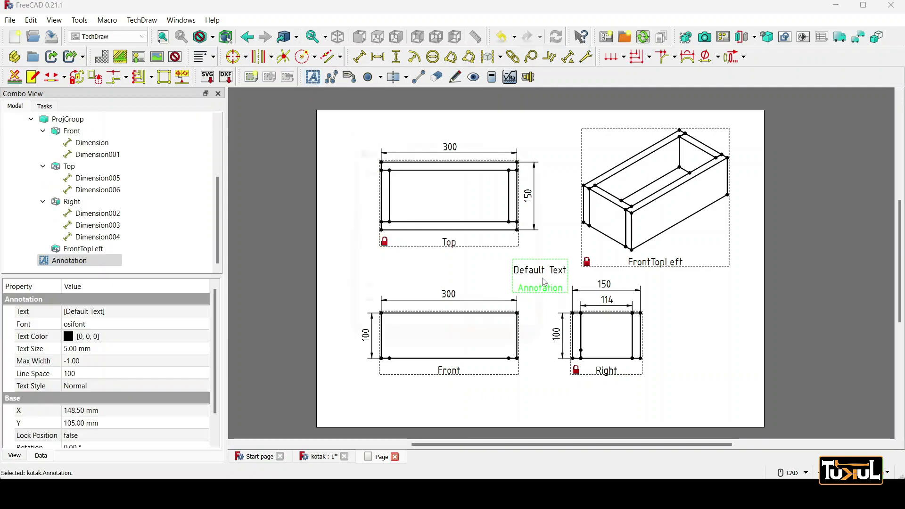
pyautogui.doubleClick(545, 282)
pyautogui.click(400, 165)
pyautogui.tripleClick(401, 164)
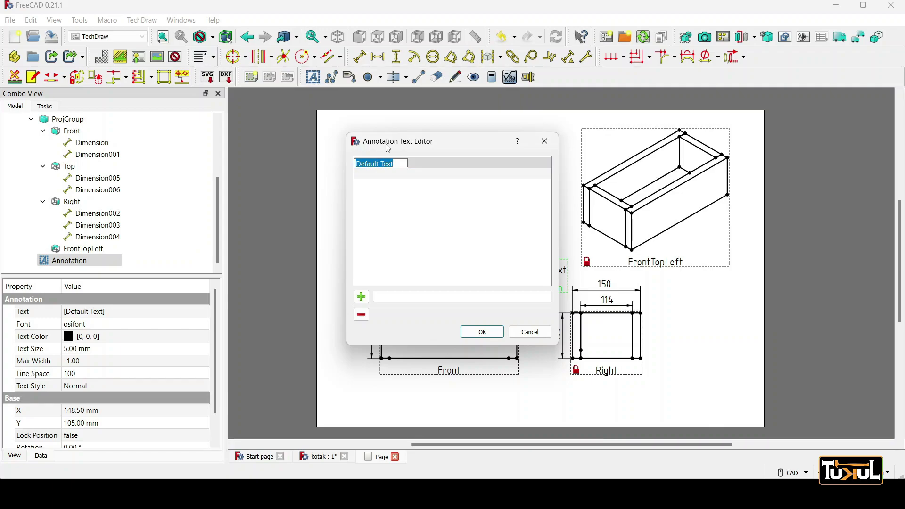
pyautogui.write('Pandangan Ata')
pyautogui.write('s')
pyautogui.press('Return')
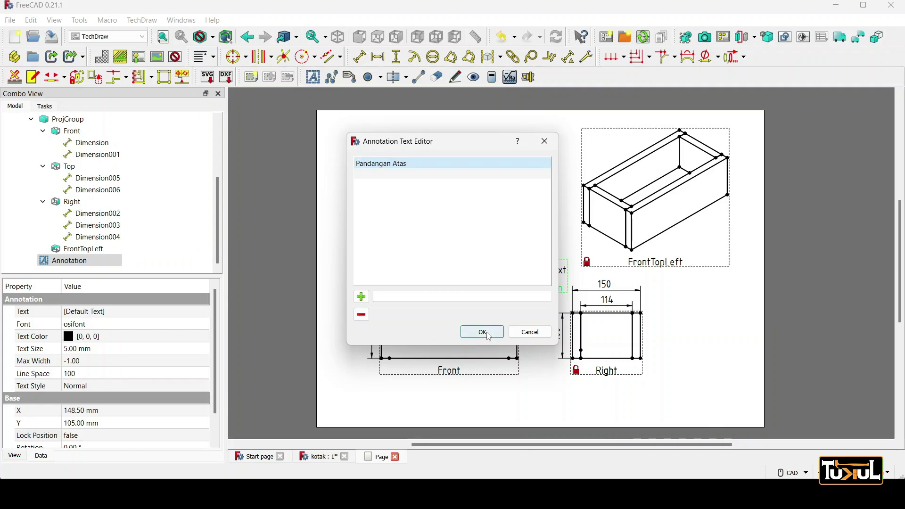
pyautogui.click(482, 332)
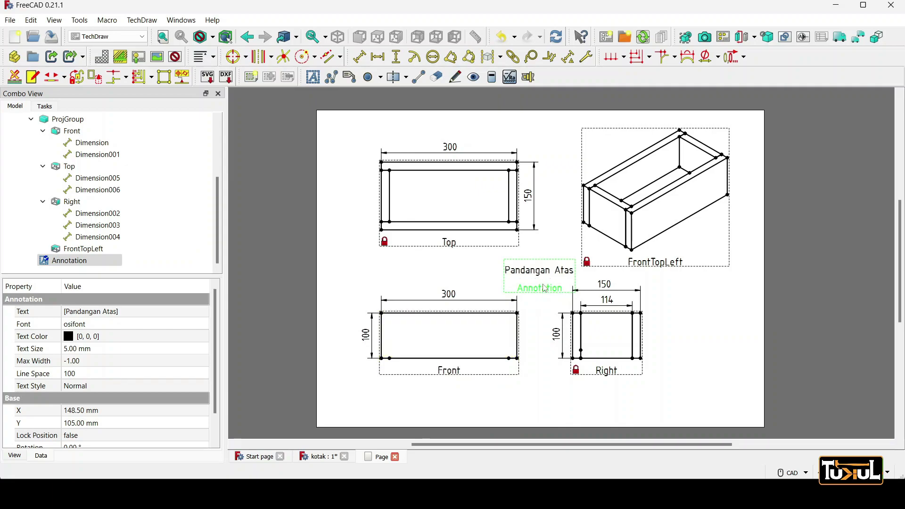
pyautogui.moveTo(546, 289); pyautogui.dragTo(468, 263)
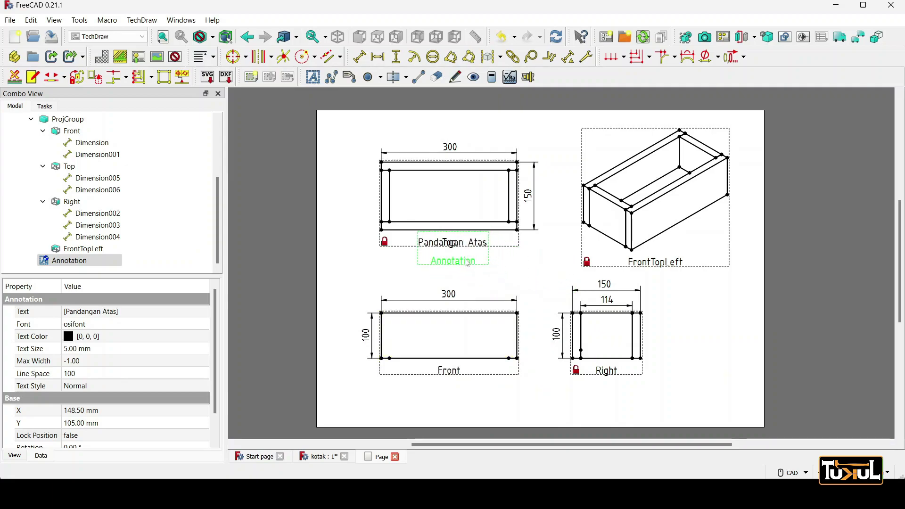
# Set the Pandangan Atas annotation's font to Arial Black
pyautogui.click(113, 324)
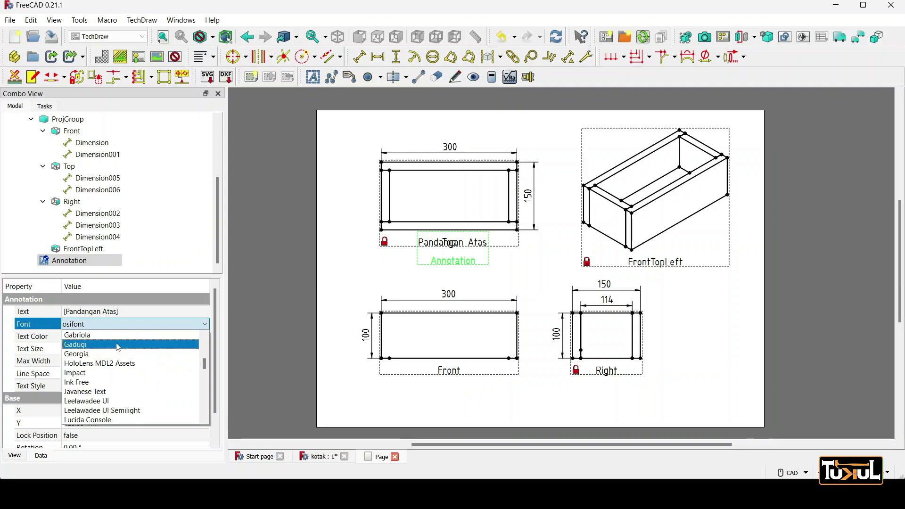
pyautogui.scroll(8, 118, 348)
pyautogui.click(117, 345)
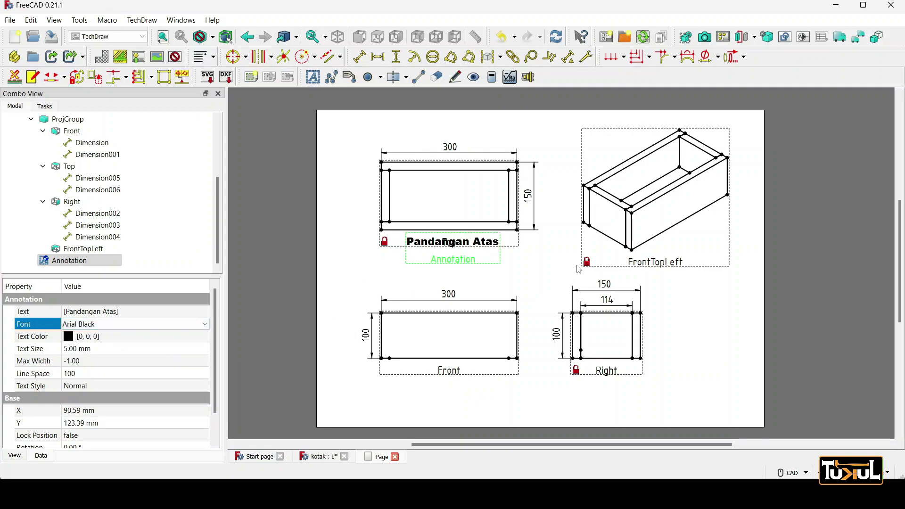
pyautogui.rightClick(539, 261)
pyautogui.click(550, 266)
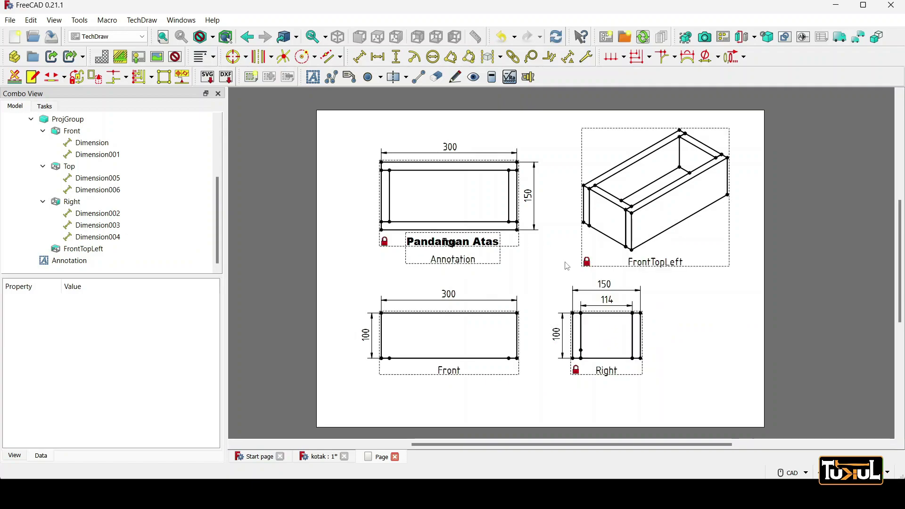
# Copy the annotation and paste it onto the ProjGroup, creating Annotation001
pyautogui.click(70, 261)
pyautogui.rightClick(74, 265)
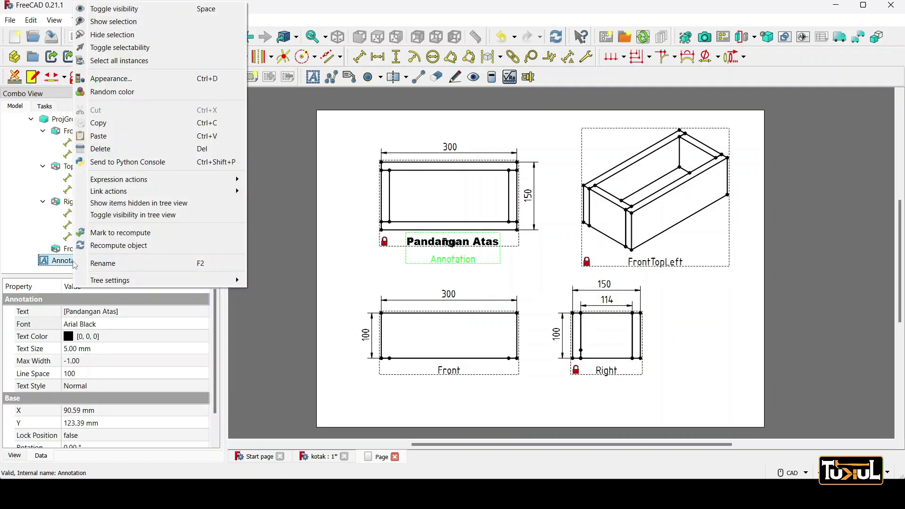
pyautogui.click(114, 123)
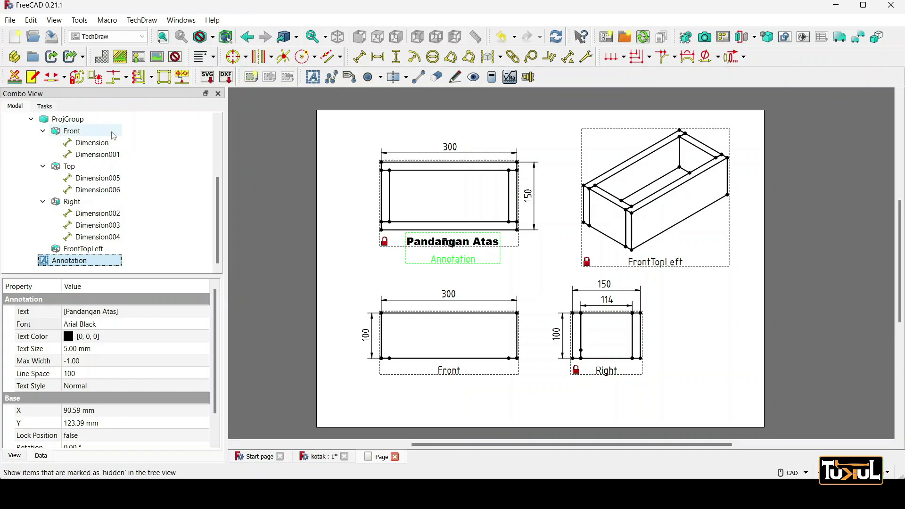
pyautogui.click(78, 119)
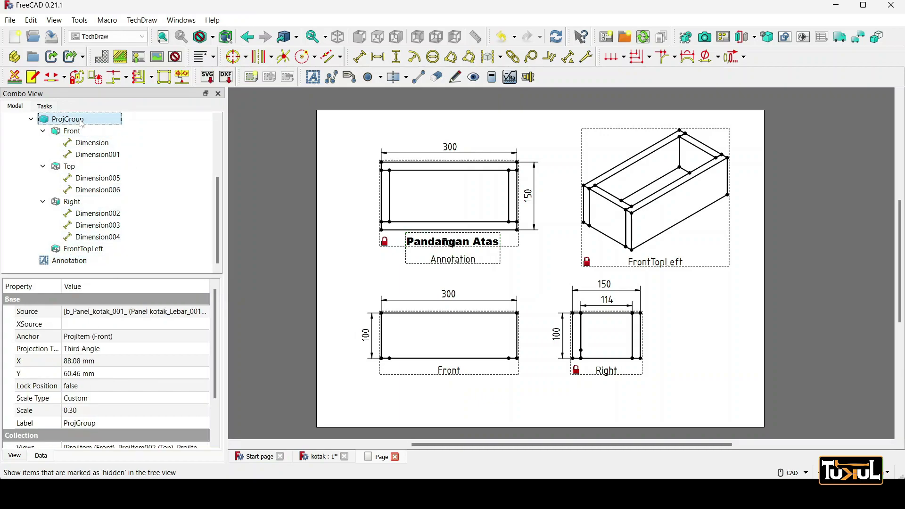
pyautogui.rightClick(81, 121)
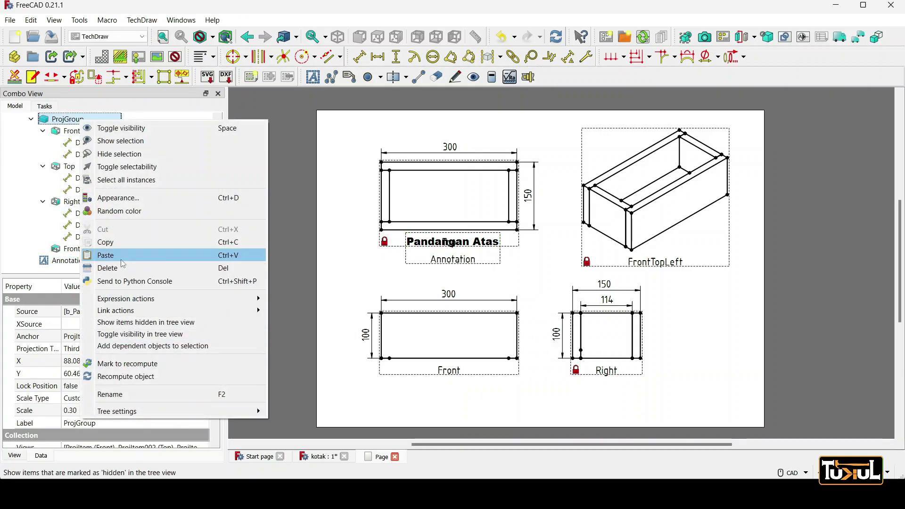
pyautogui.click(122, 260)
# Move Annotation001 under the Front view and relabel it 'Pandangan Depan'
pyautogui.scroll(-1, 123, 257)
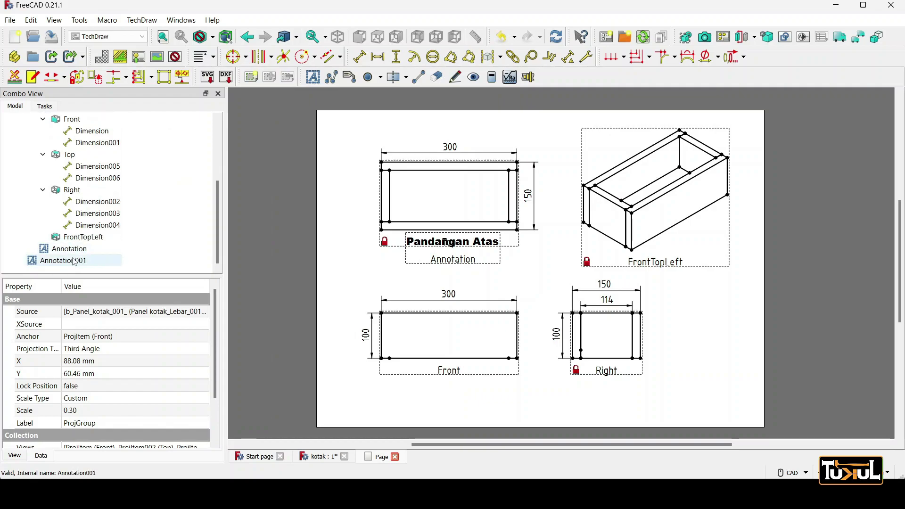
pyautogui.moveTo(73, 263); pyautogui.dragTo(91, 239)
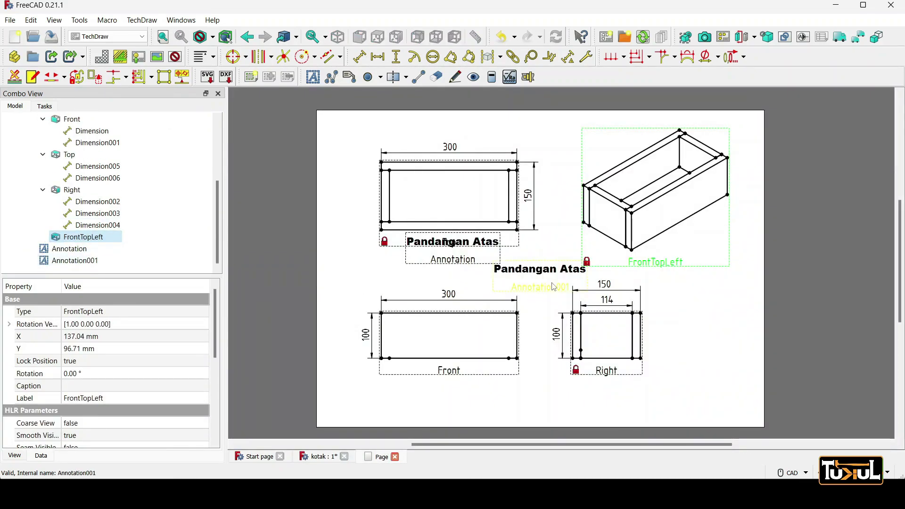
pyautogui.moveTo(554, 287); pyautogui.dragTo(462, 388)
pyautogui.doubleClick(462, 389)
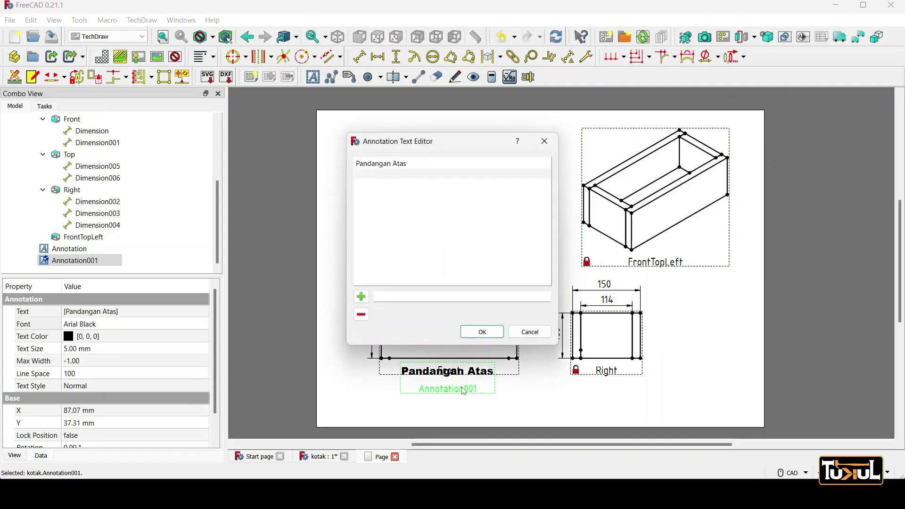
pyautogui.click(411, 168)
pyautogui.click(413, 163)
pyautogui.write('Depan')
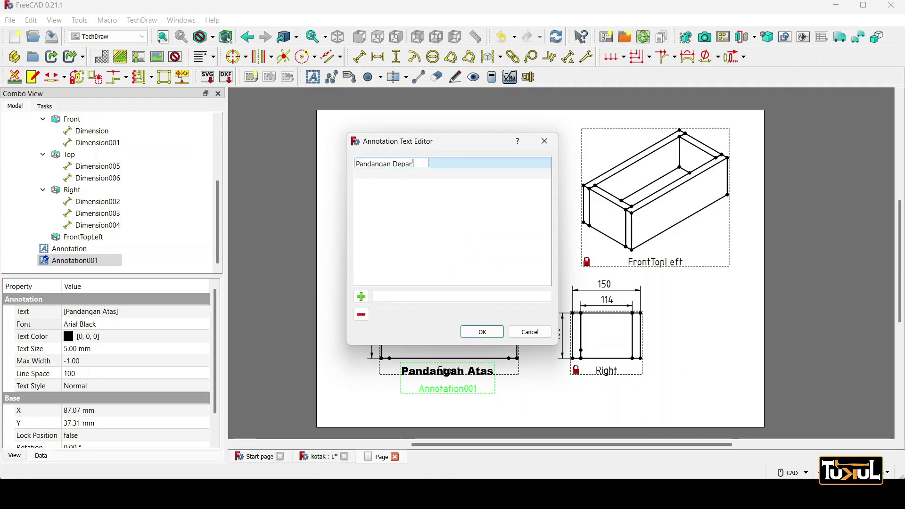
pyautogui.press('Return')
pyautogui.press('Return')
# Paste another annotation copy under the Right view, labelled 'Pandangan Sisi'
pyautogui.rightClick(94, 237)
pyautogui.click(137, 121)
pyautogui.hotkey('ctrl', 'v')
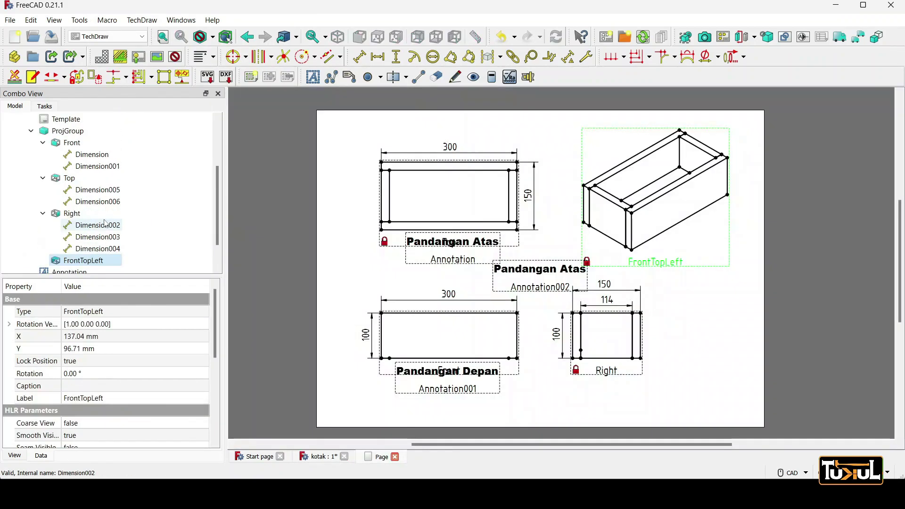
pyautogui.moveTo(540, 270)
pyautogui.mouseDown()
pyautogui.moveTo(528, 312)
pyautogui.moveTo(609, 370)
pyautogui.mouseUp()
pyautogui.doubleClick(608, 370)
pyautogui.doubleClick(403, 163)
pyautogui.write('S')
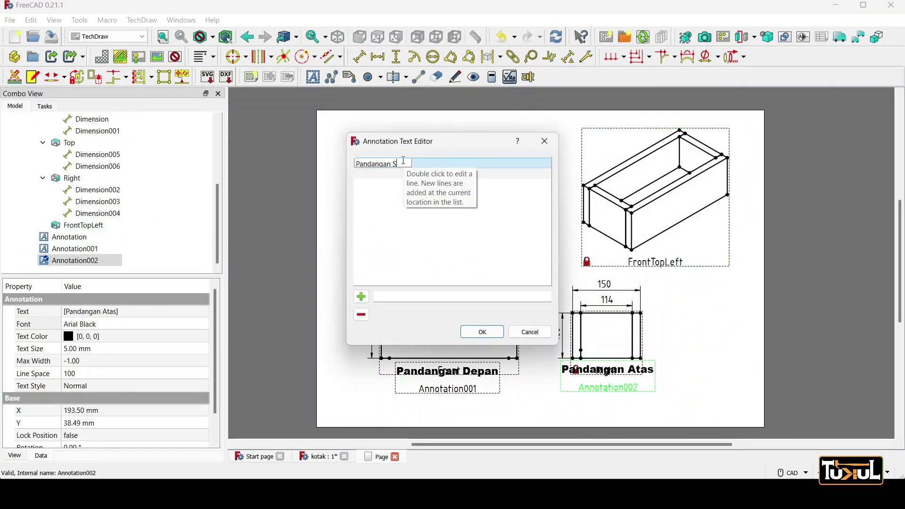
pyautogui.write('isi')
pyautogui.click(482, 332)
# Toggle Frames off on the drawing page to hide view frames, vertices and locks
pyautogui.rightClick(663, 305)
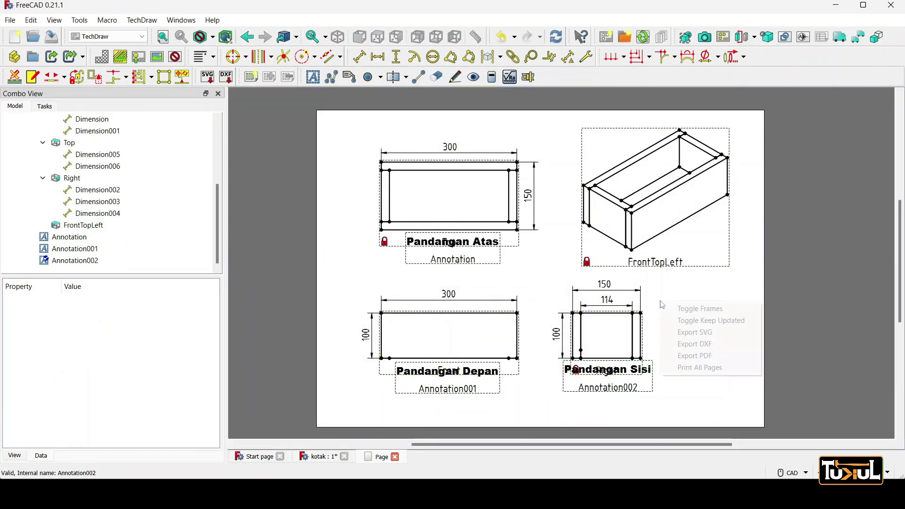
pyautogui.click(713, 311)
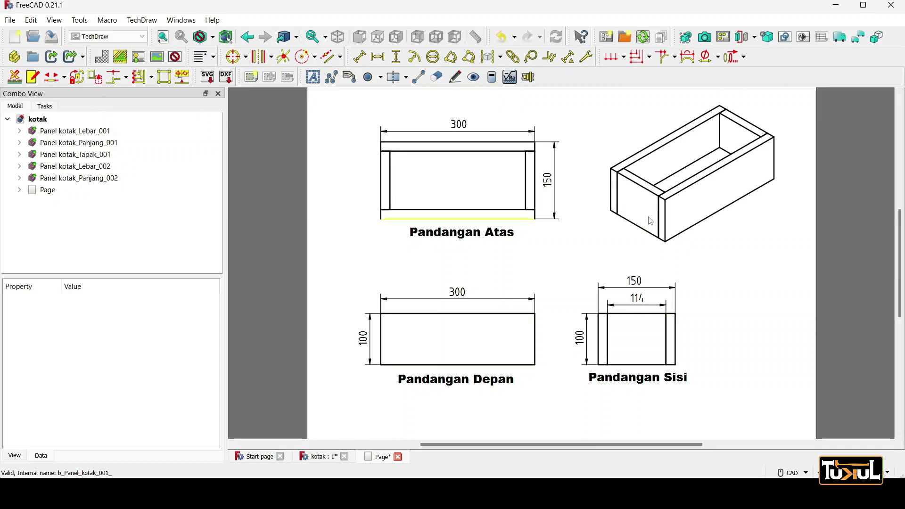
# Create Page001 from the A4_Landscape_blank template and close the original page's tab
pyautogui.click(631, 41)
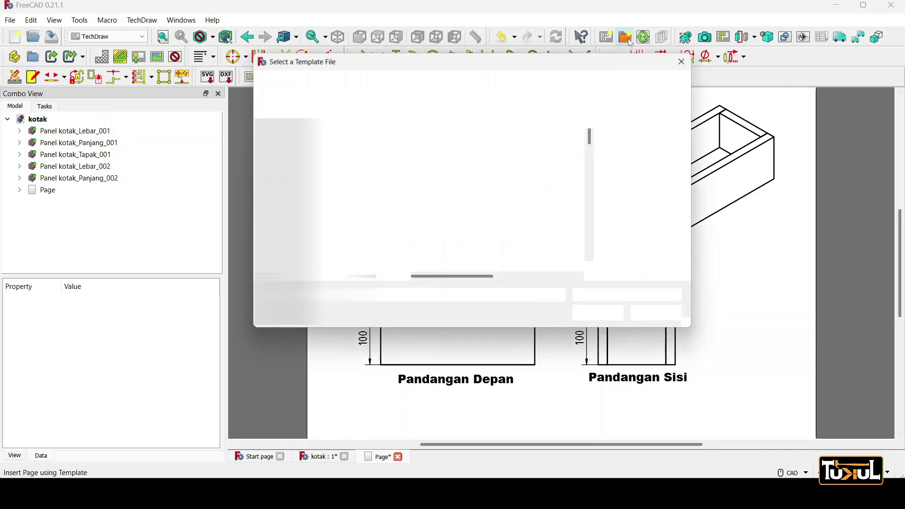
pyautogui.scroll(-4, 461, 169)
pyautogui.scroll(-1, 461, 169)
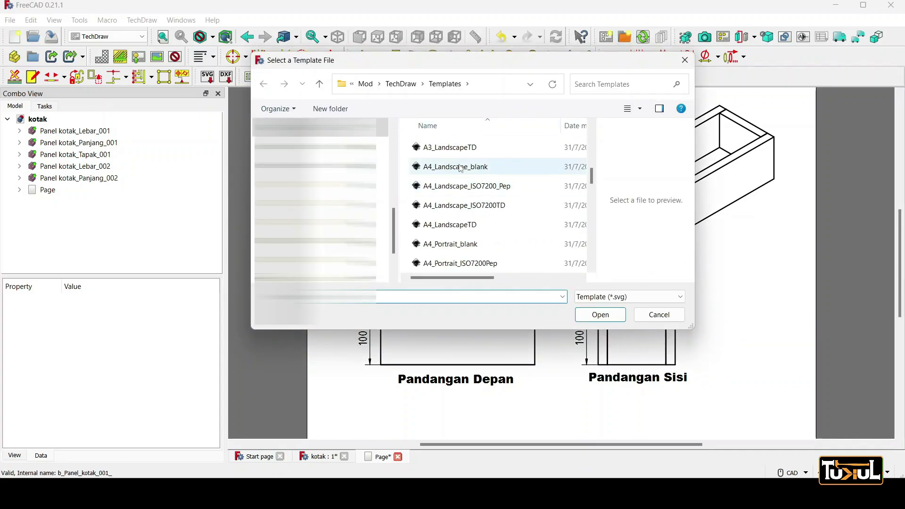
pyautogui.click(461, 168)
pyautogui.click(609, 317)
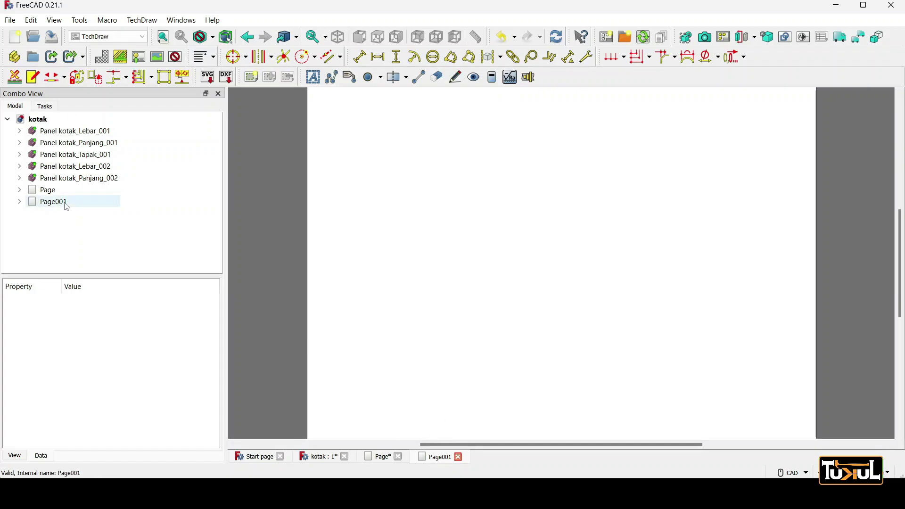
pyautogui.click(399, 457)
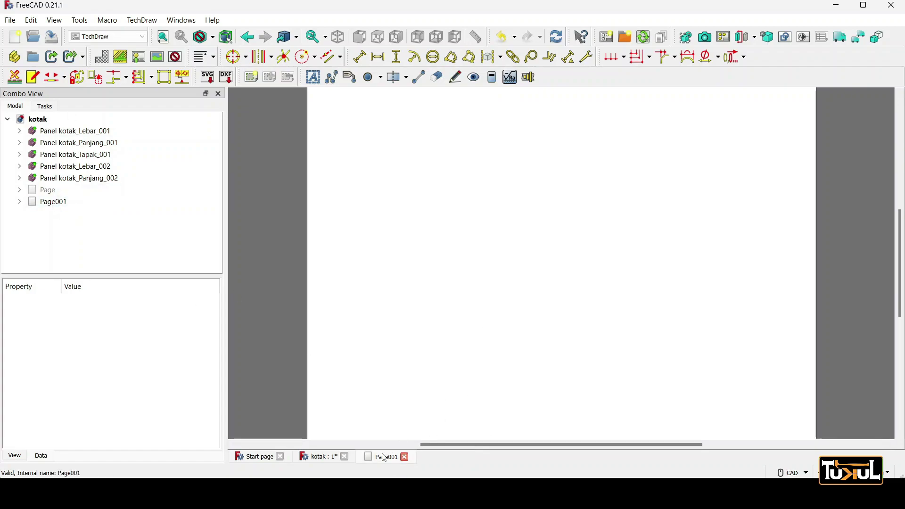
# In the kotak 3D view, select the front long panel and view the model from the right
pyautogui.click(317, 457)
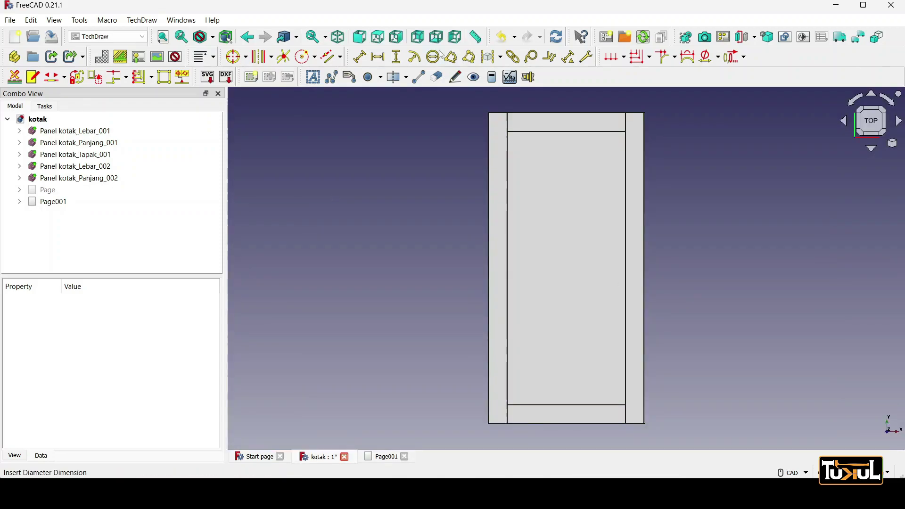
pyautogui.click(343, 40)
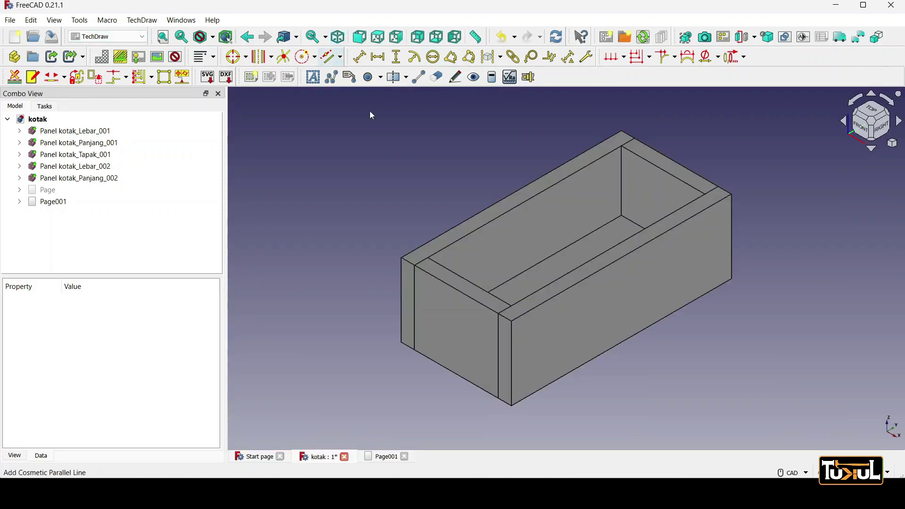
pyautogui.click(639, 256)
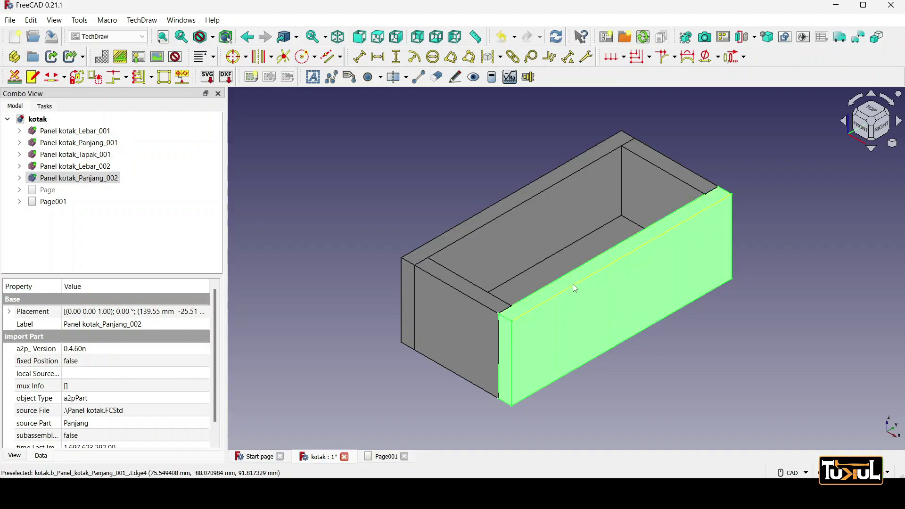
pyautogui.click(882, 130)
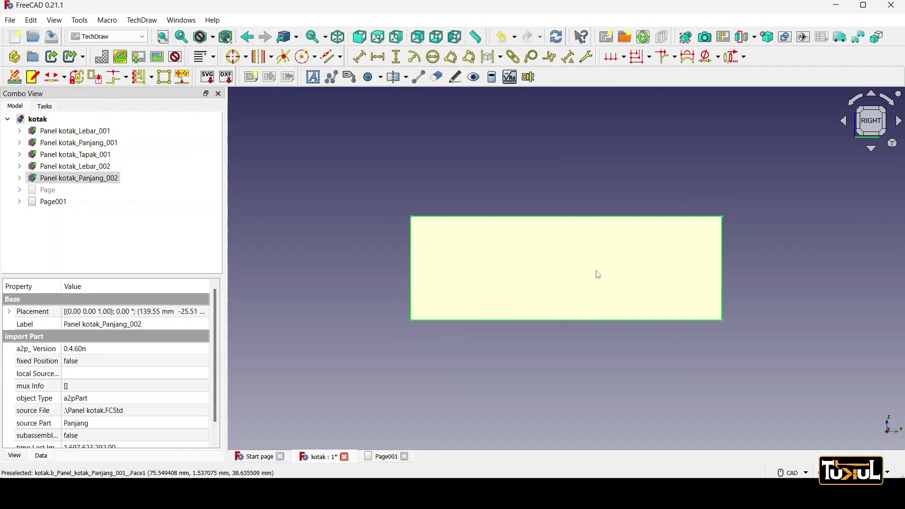
# Insert a drawing view of Panel kotak_Panjang_002 onto Page001 and open Page001
pyautogui.click(688, 40)
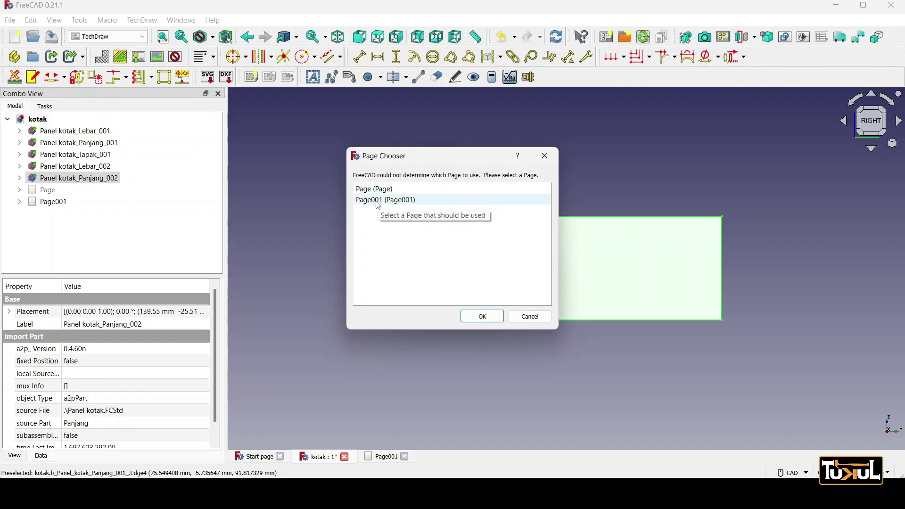
pyautogui.click(378, 205)
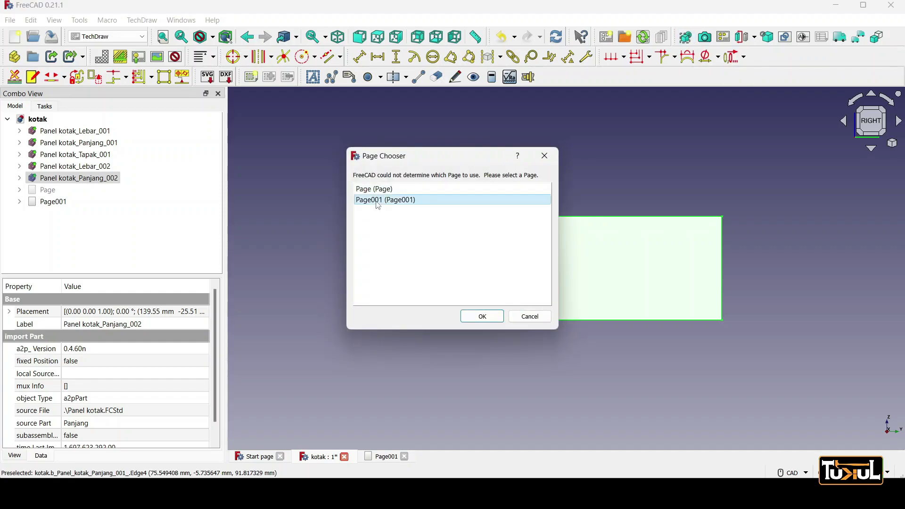
pyautogui.click(478, 318)
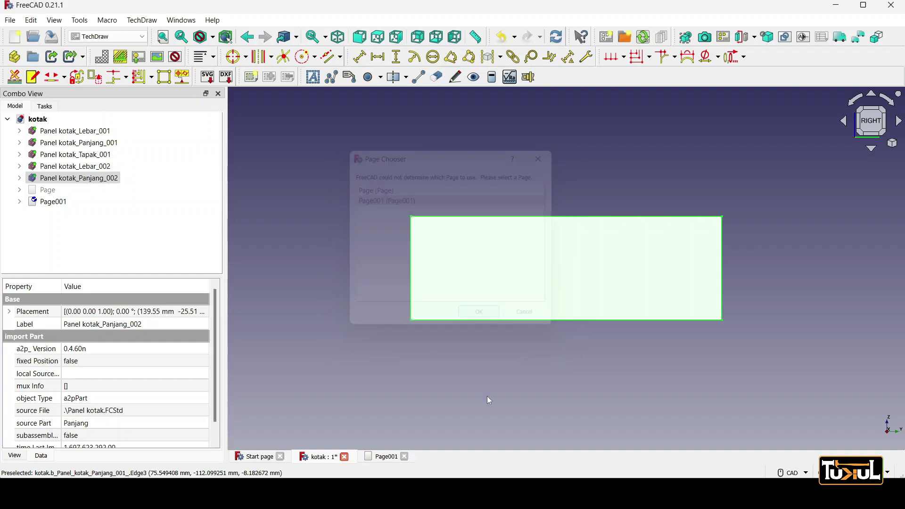
pyautogui.click(382, 457)
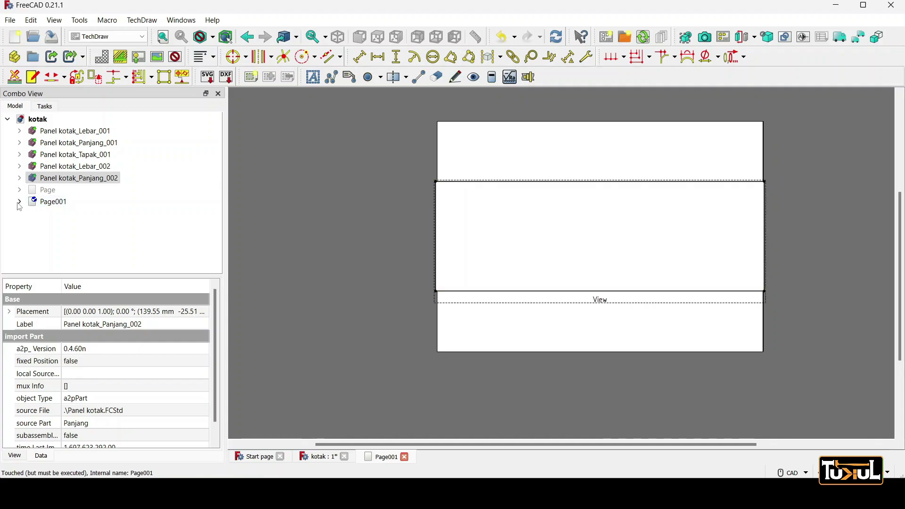
# Set the panel view's Scale Type to Custom with a scale of 0.40
pyautogui.click(19, 203)
pyautogui.click(56, 227)
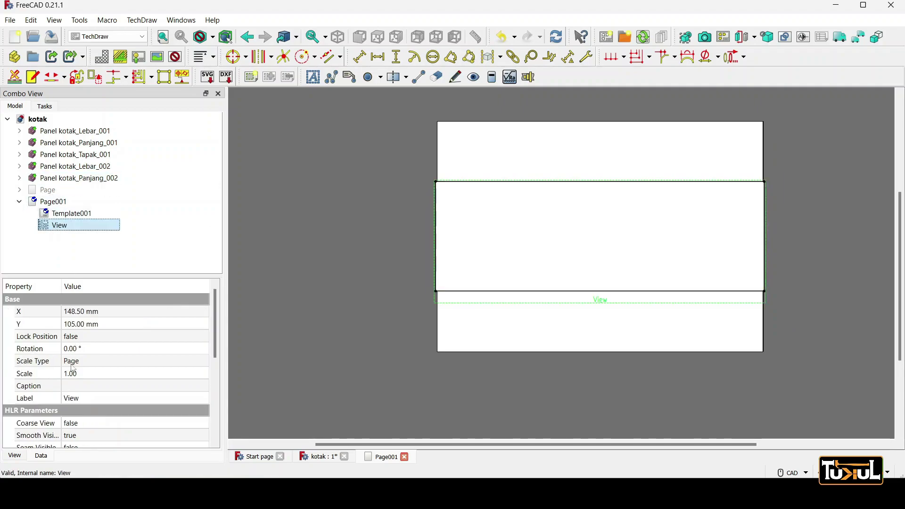
pyautogui.click(94, 361)
pyautogui.click(96, 366)
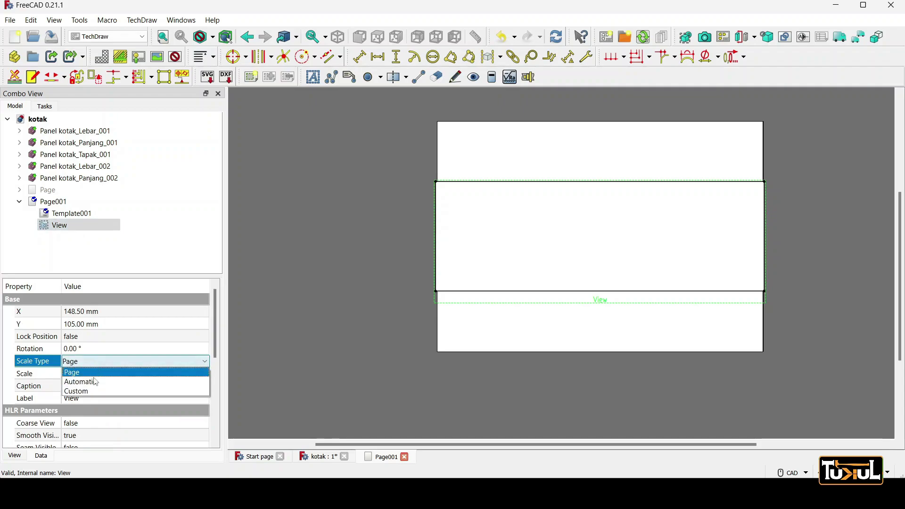
pyautogui.click(92, 391)
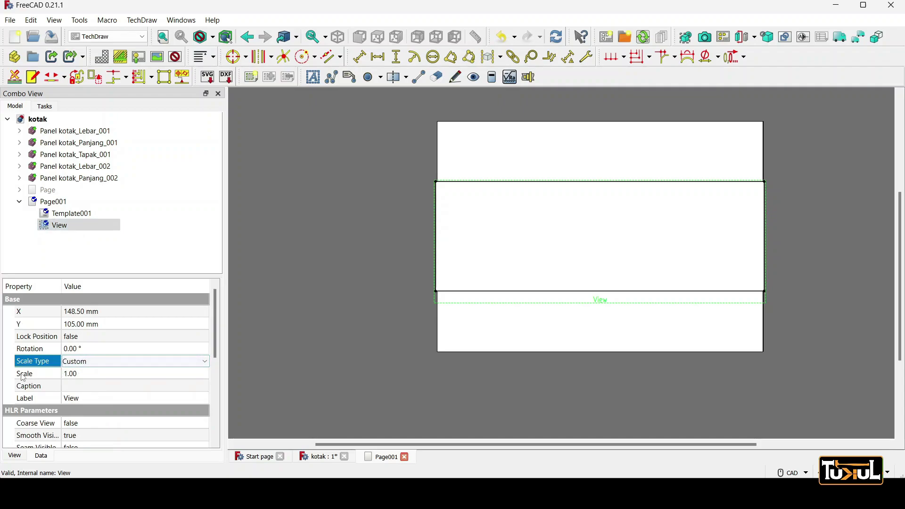
pyautogui.click(95, 372)
pyautogui.write('0.4')
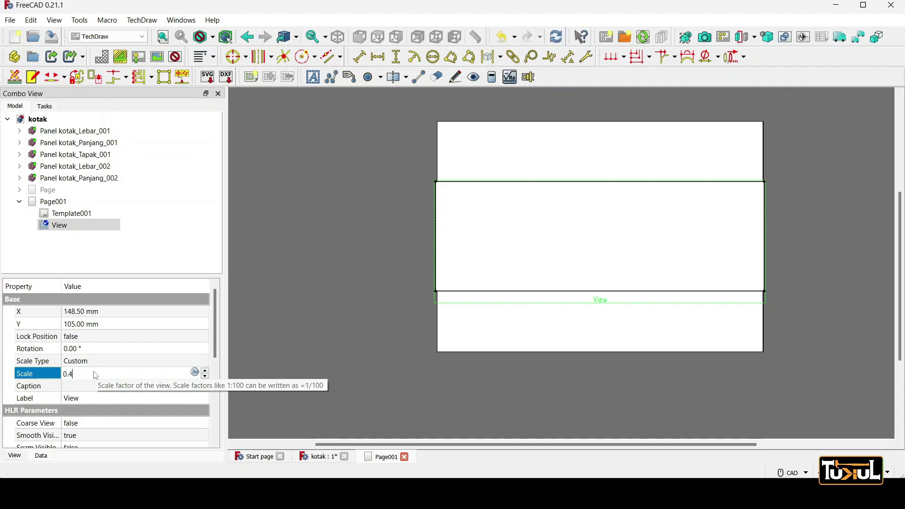
pyautogui.press('Return')
# Move the view top-left and dimension it 300 horizontally and 100 vertically
pyautogui.moveTo(592, 228); pyautogui.dragTo(519, 163)
pyautogui.click(524, 158)
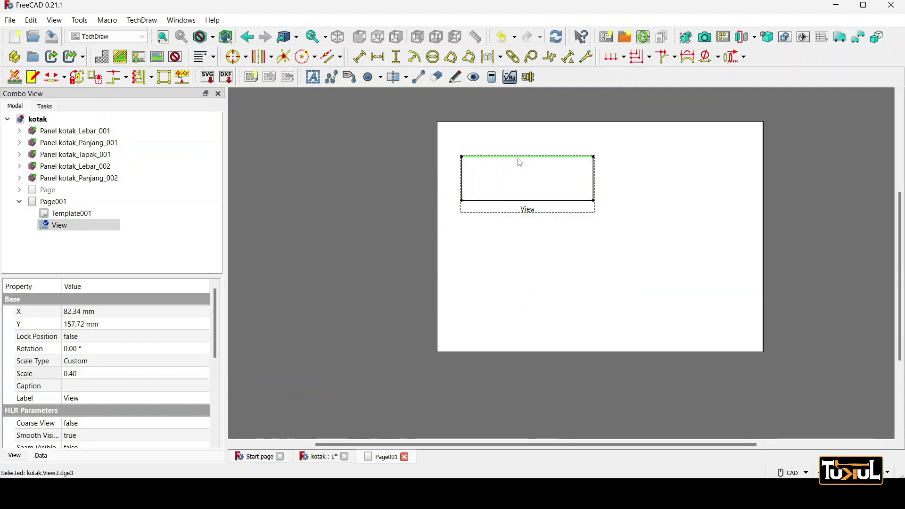
pyautogui.click(378, 58)
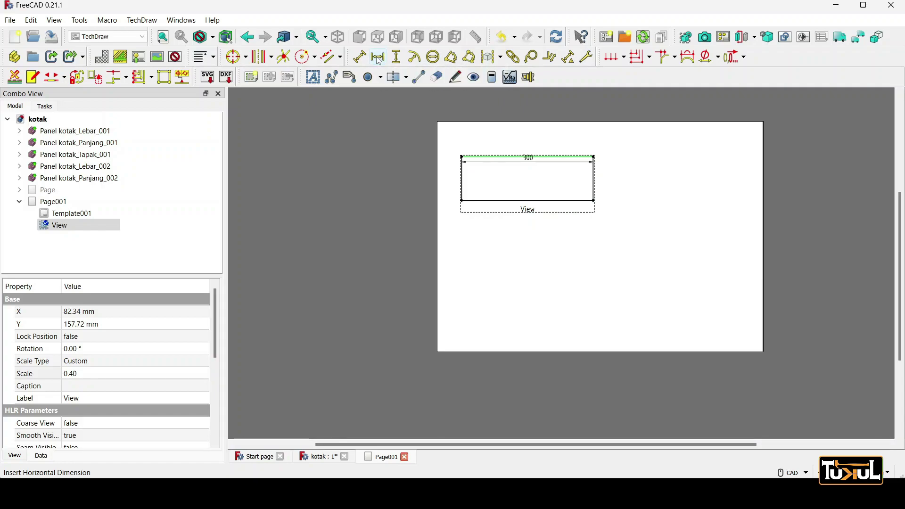
pyautogui.moveTo(529, 157); pyautogui.dragTo(528, 143)
pyautogui.click(593, 178)
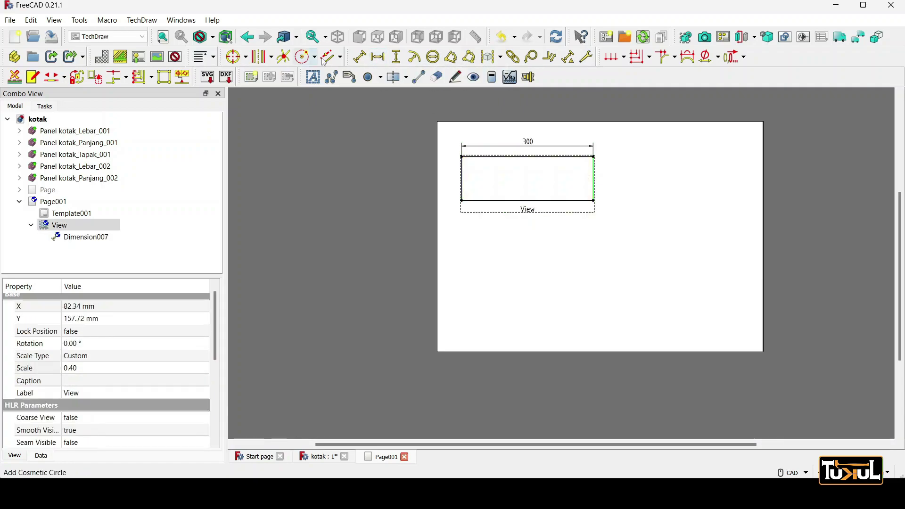
pyautogui.click(396, 57)
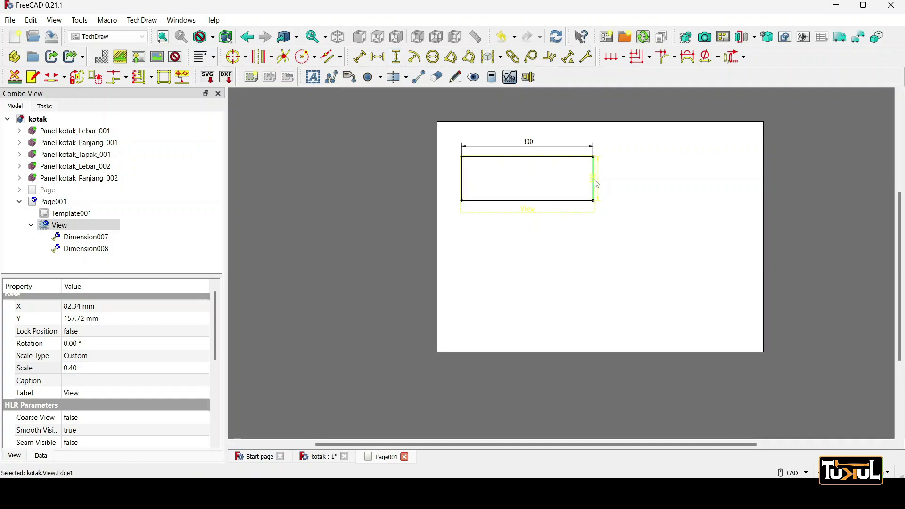
pyautogui.moveTo(597, 184); pyautogui.dragTo(603, 184)
# Add a new text annotation, Annotation003, to Page001
pyautogui.rightClick(530, 182)
pyautogui.press('Escape')
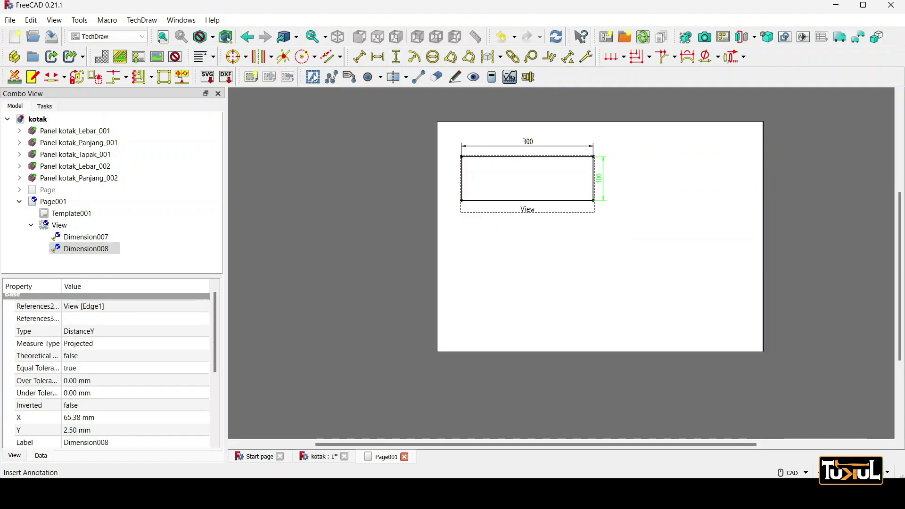
pyautogui.click(313, 77)
# Set the annotation text to '2x'
pyautogui.doubleClick(584, 238)
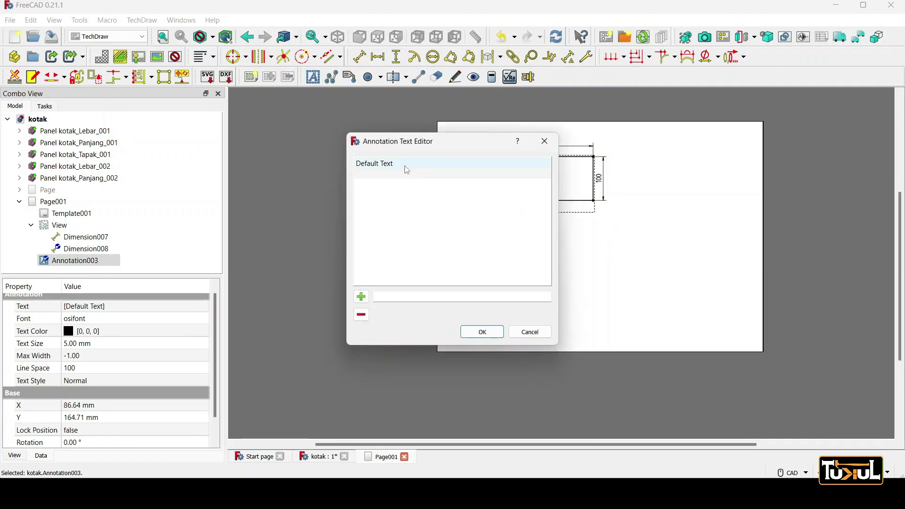
pyautogui.doubleClick(406, 163)
pyautogui.write('@')
pyautogui.press('BackSpace')
pyautogui.write('2x')
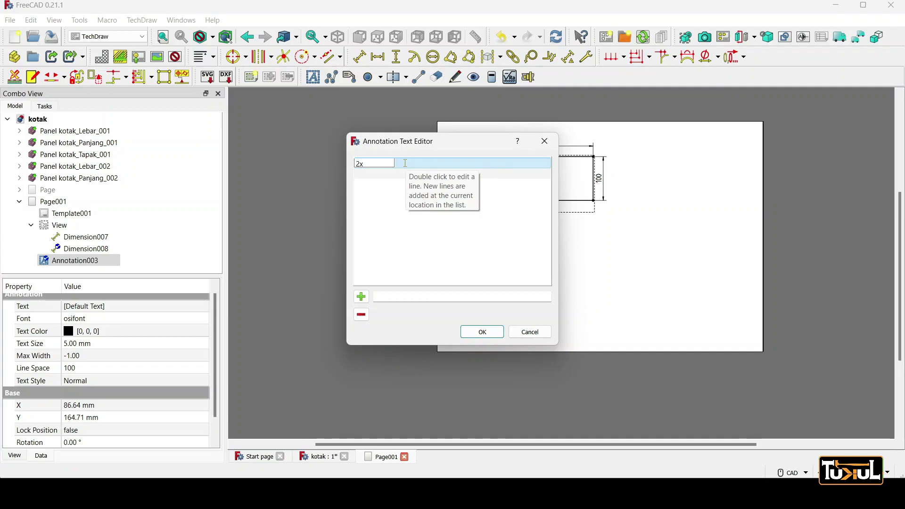
pyautogui.click(482, 332)
# Give the annotation Arial Black font at 10 mm text size, then deselect it
pyautogui.click(132, 319)
pyautogui.scroll(10, 107, 352)
pyautogui.scroll(5, 108, 352)
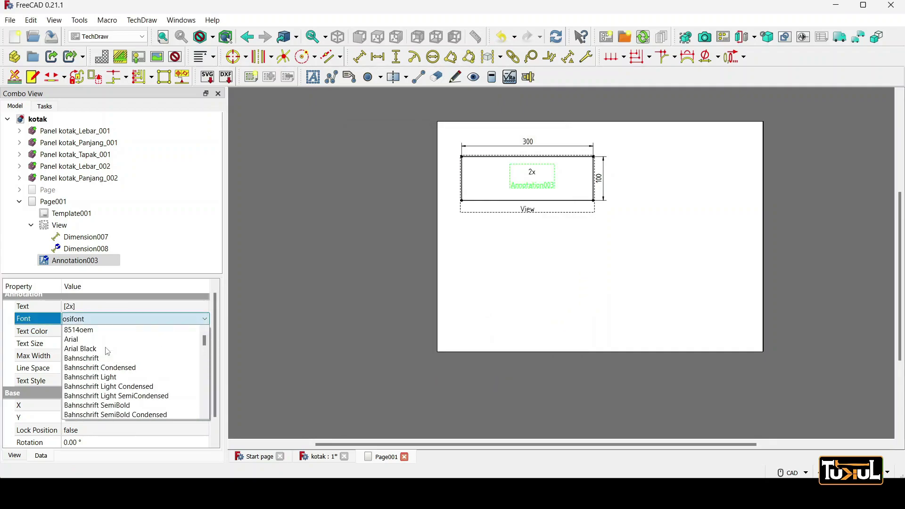
pyautogui.click(108, 349)
pyautogui.click(185, 340)
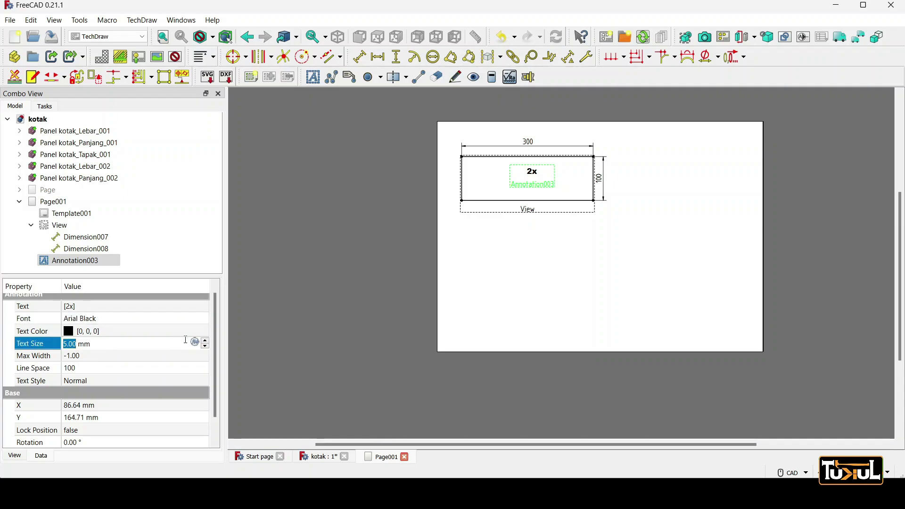
pyautogui.click(206, 342)
pyautogui.click(206, 341)
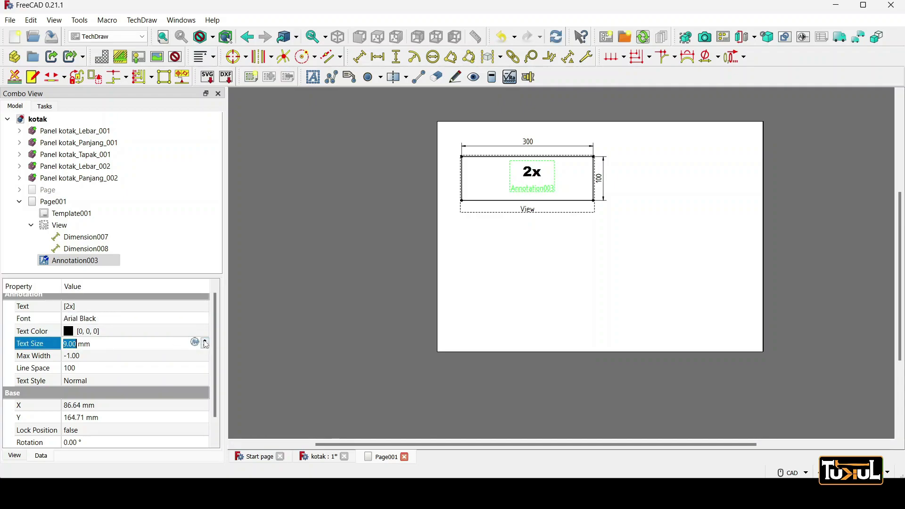
pyautogui.click(206, 342)
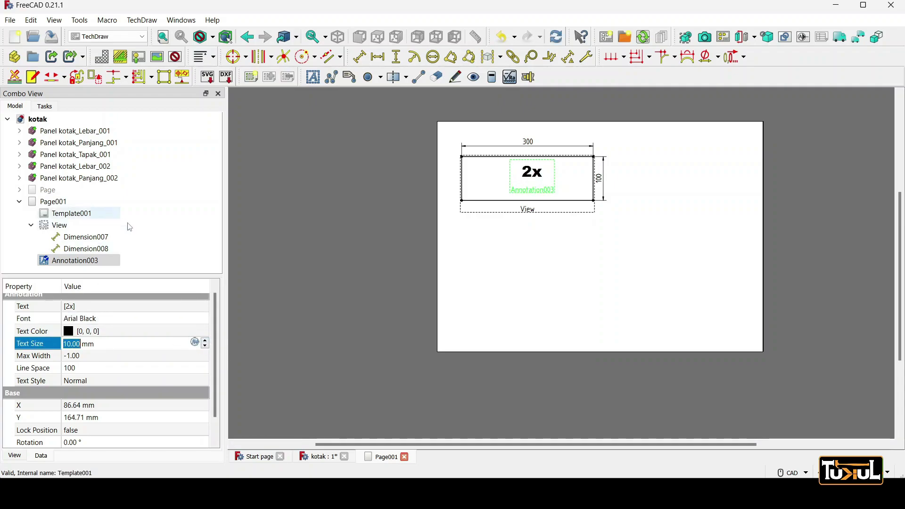
pyautogui.click(526, 249)
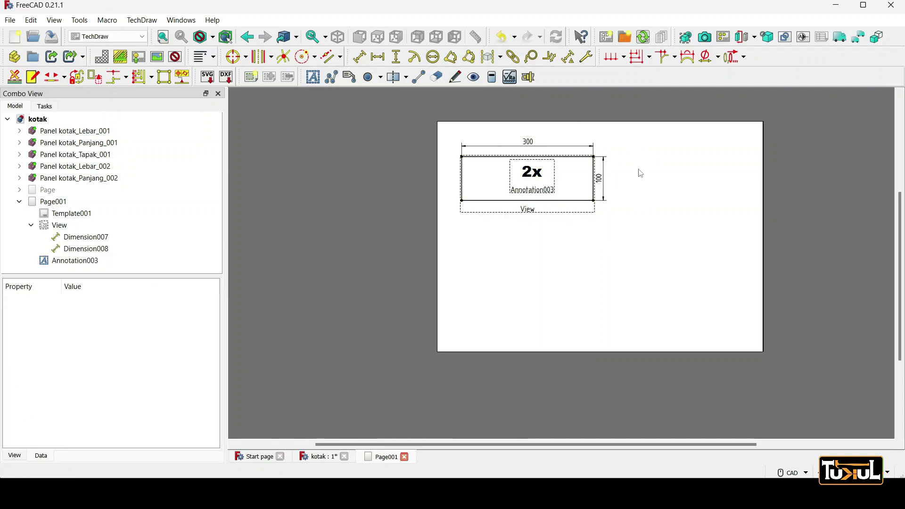
# Show the kotak model isometrically, select Panel kotak_Lebar_002, and view it from the front
pyautogui.click(319, 460)
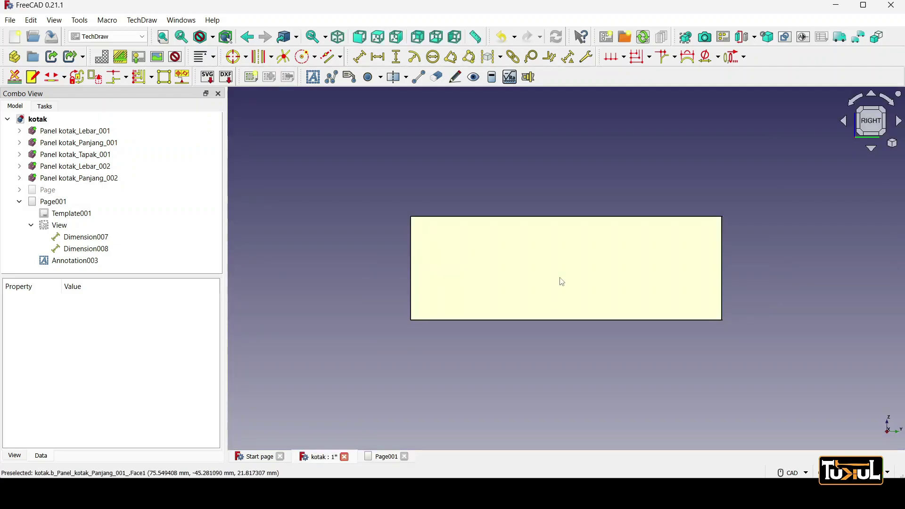
pyautogui.click(360, 37)
pyautogui.click(339, 37)
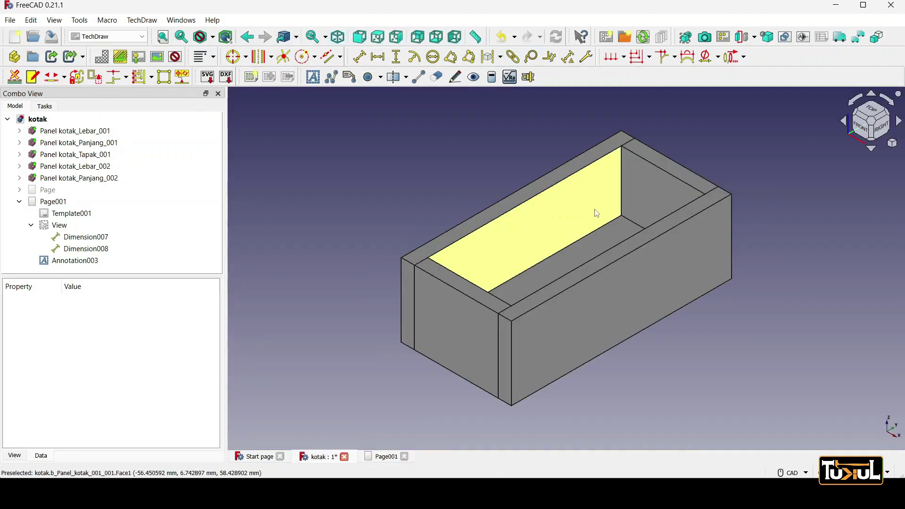
pyautogui.click(465, 307)
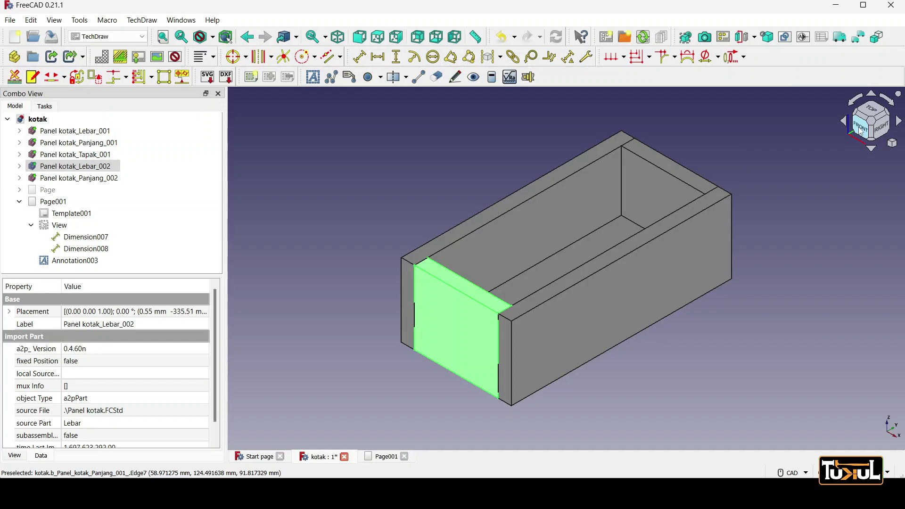
pyautogui.click(861, 130)
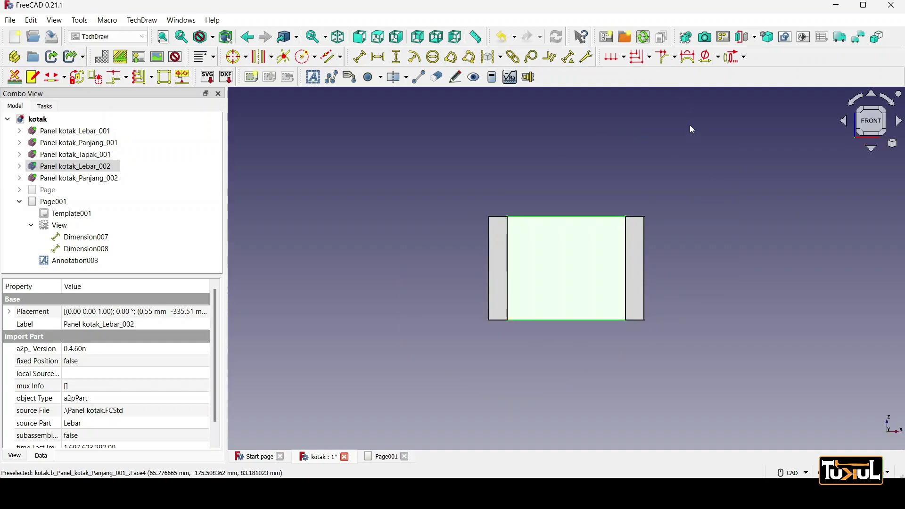
# Insert View001 of the end panel onto Page001, placed right of the first view
pyautogui.click(687, 37)
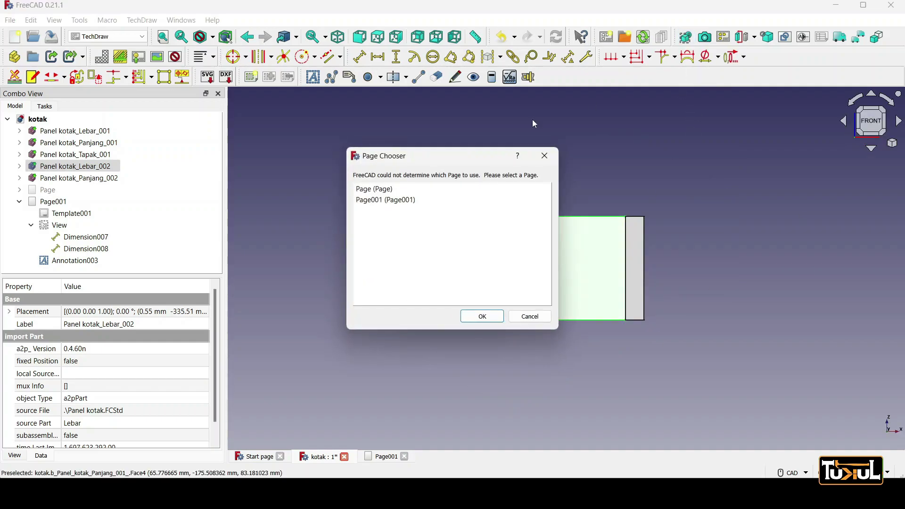
pyautogui.click(397, 200)
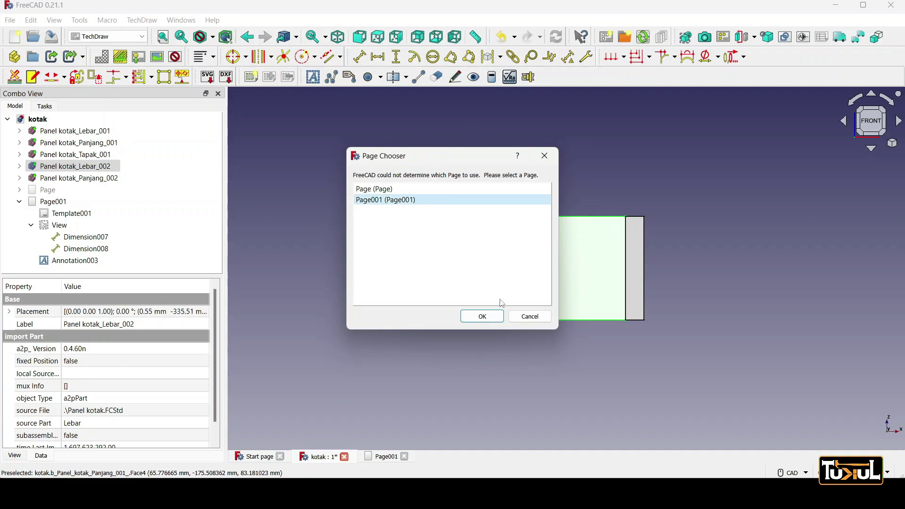
pyautogui.click(486, 316)
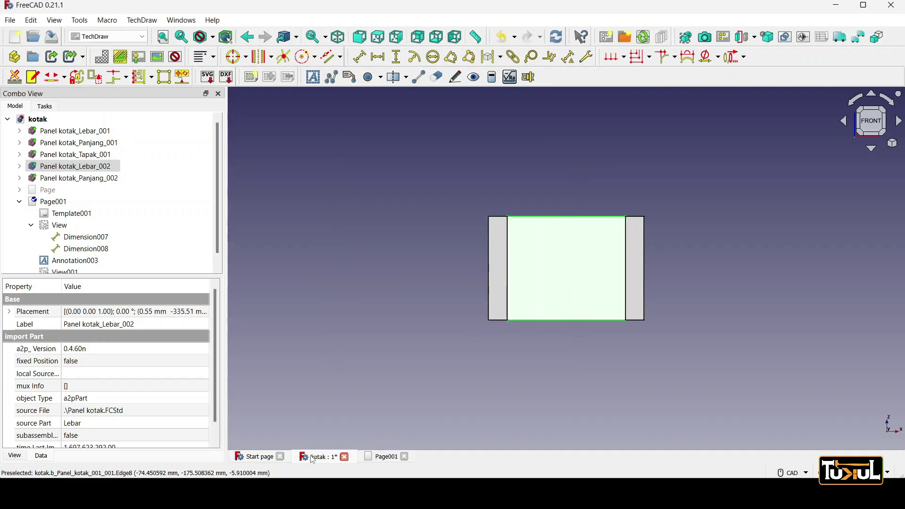
pyautogui.click(374, 458)
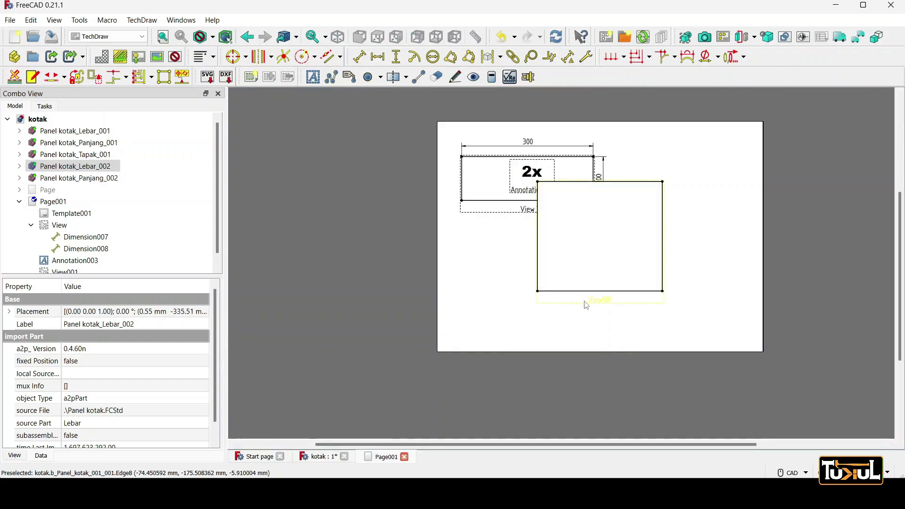
pyautogui.moveTo(585, 306); pyautogui.dragTo(663, 272)
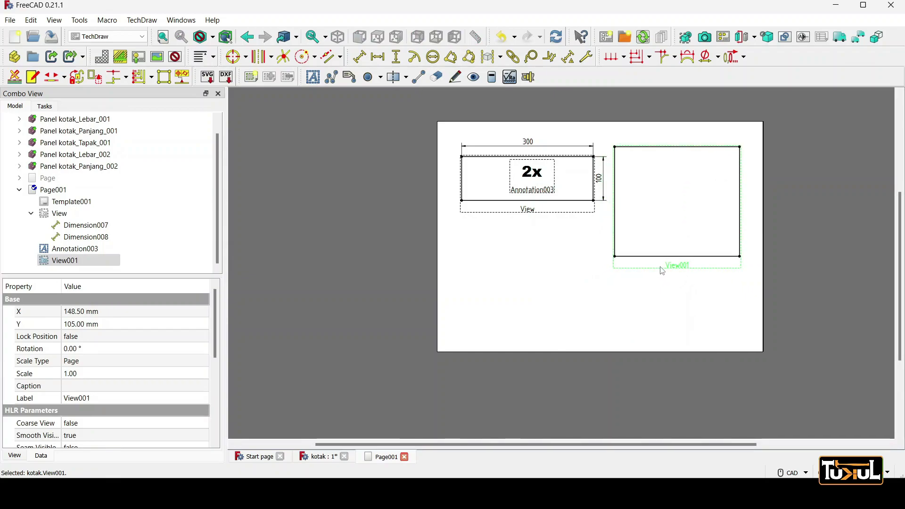
# Set View001's Scale Type to Custom with a scale of 0.40
pyautogui.click(92, 367)
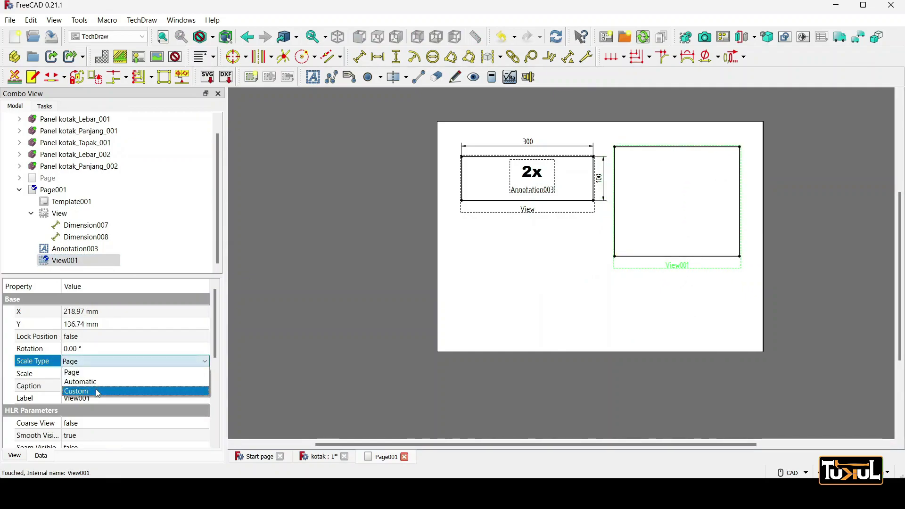
pyautogui.click(98, 392)
pyautogui.click(103, 373)
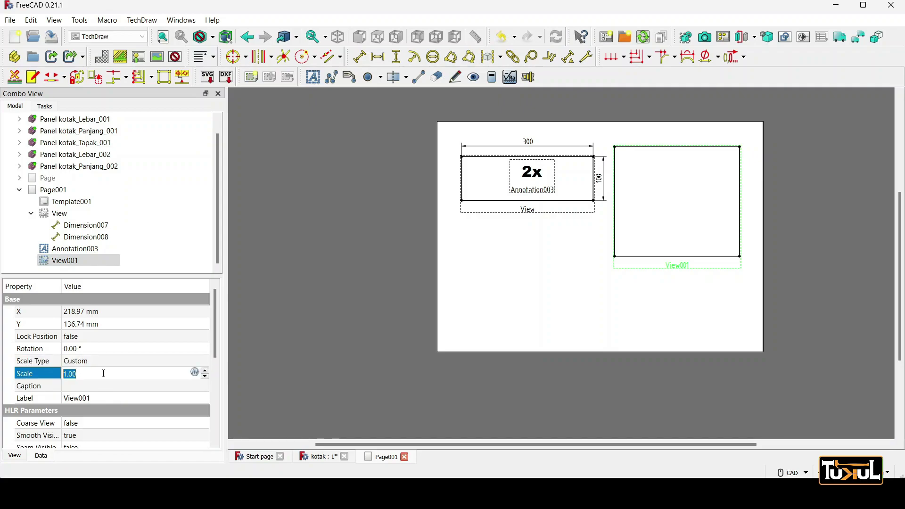
pyautogui.write('0.4')
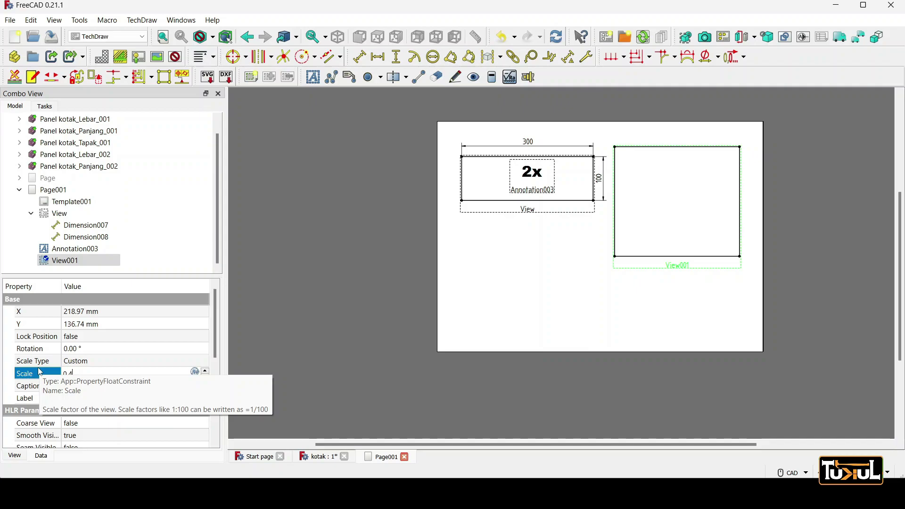
pyautogui.press('Return')
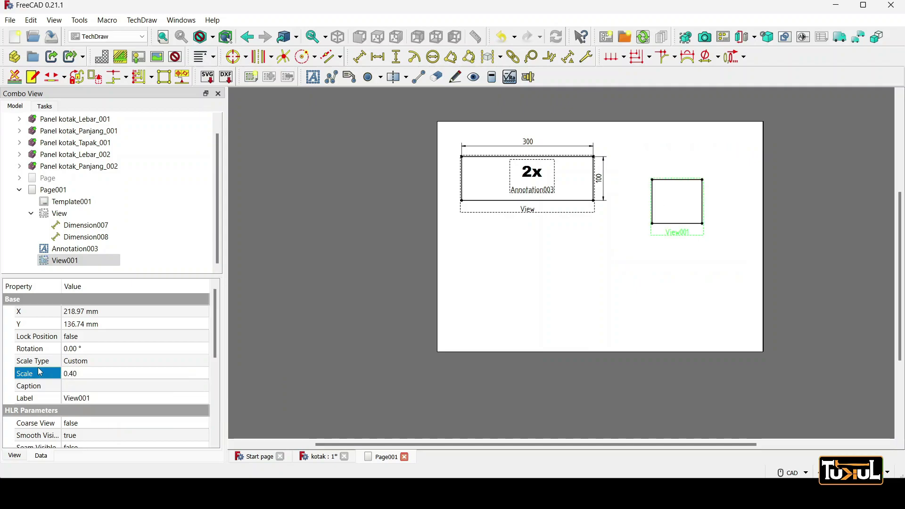
# Dimension View001 with 114 across its top edge and 100 on its left edge
pyautogui.click(680, 157)
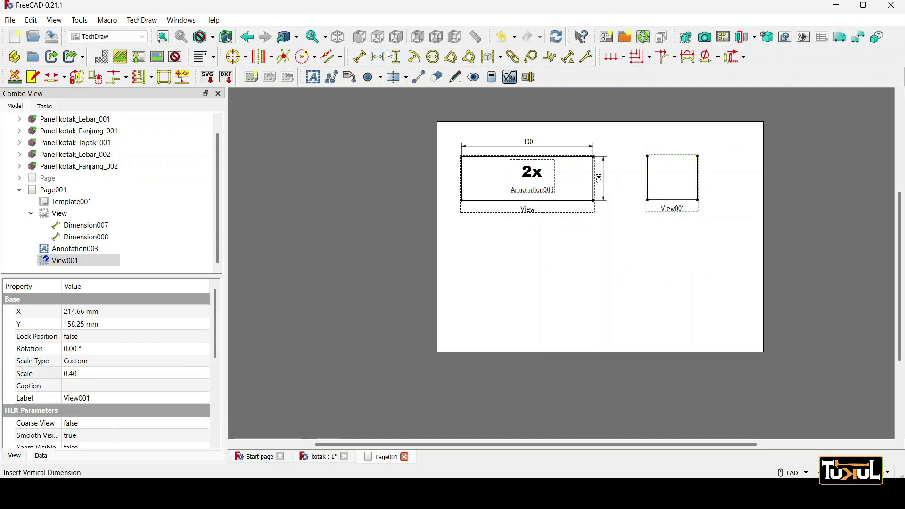
pyautogui.click(378, 57)
pyautogui.moveTo(668, 161); pyautogui.dragTo(669, 148)
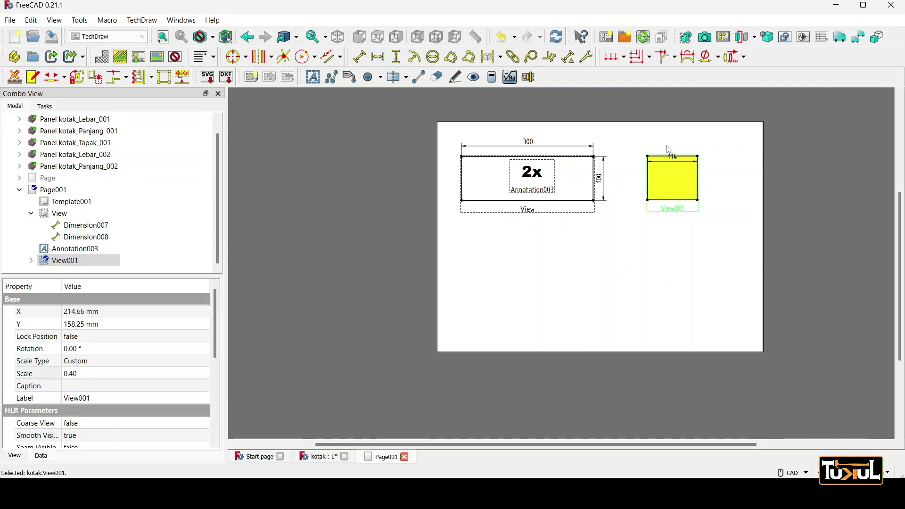
pyautogui.click(649, 179)
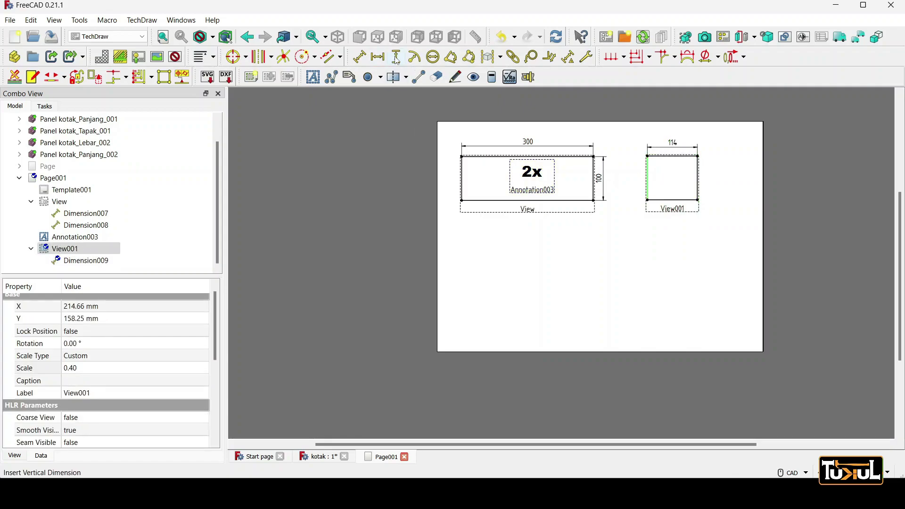
pyautogui.click(396, 58)
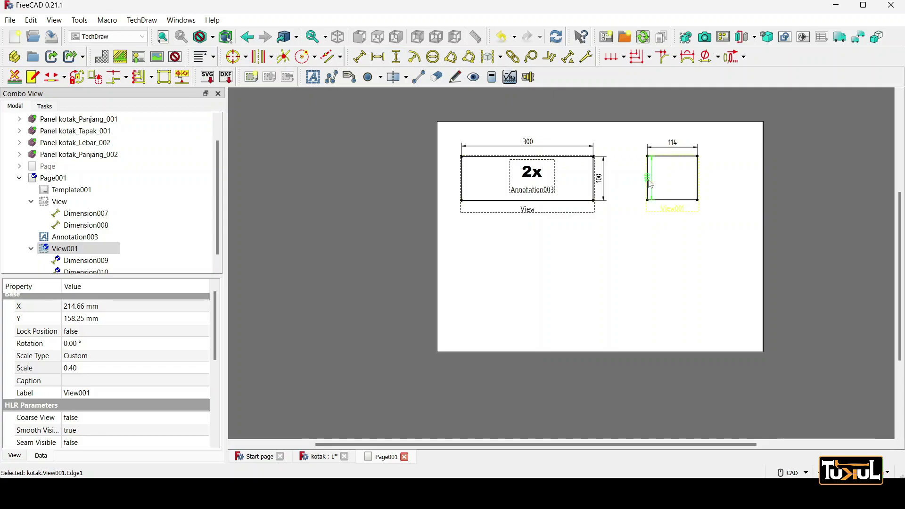
pyautogui.click(70, 226)
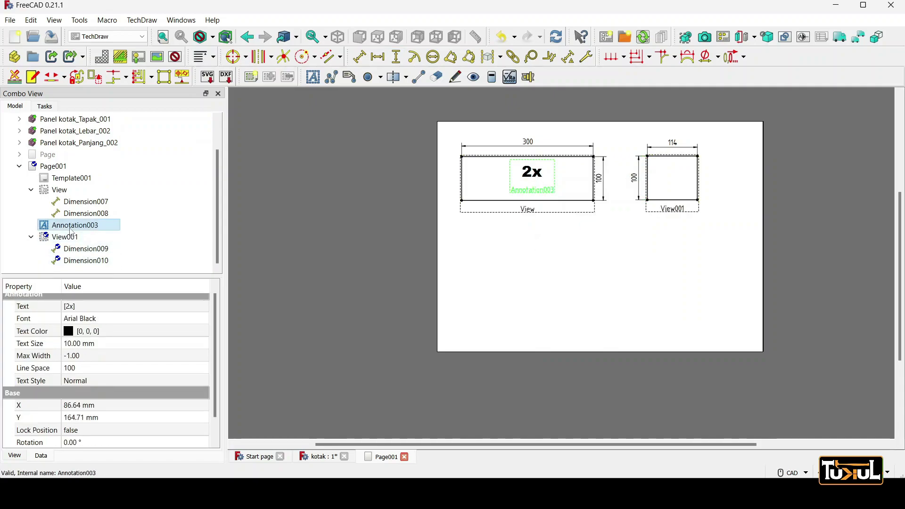
# Copy the 2x annotation into View001 as Annotation004 and place it inside View001's box
pyautogui.rightClick(70, 228)
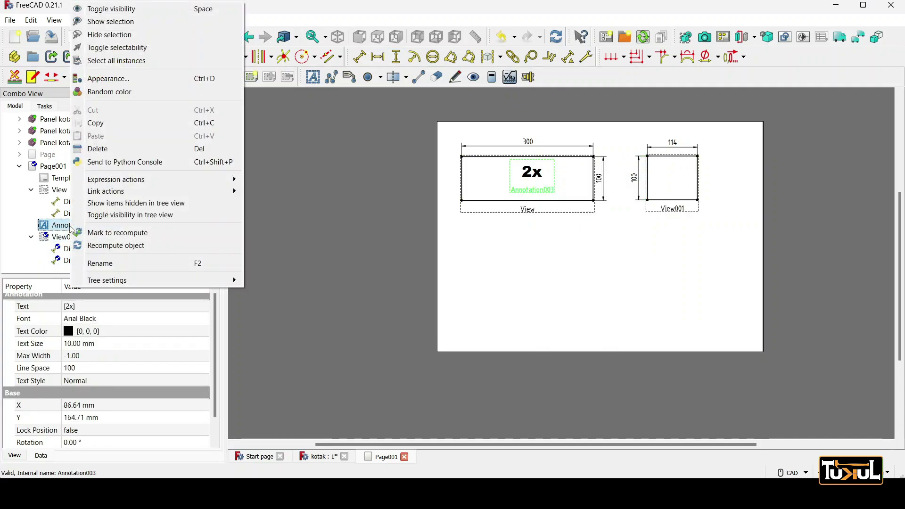
pyautogui.click(94, 123)
pyautogui.click(58, 237)
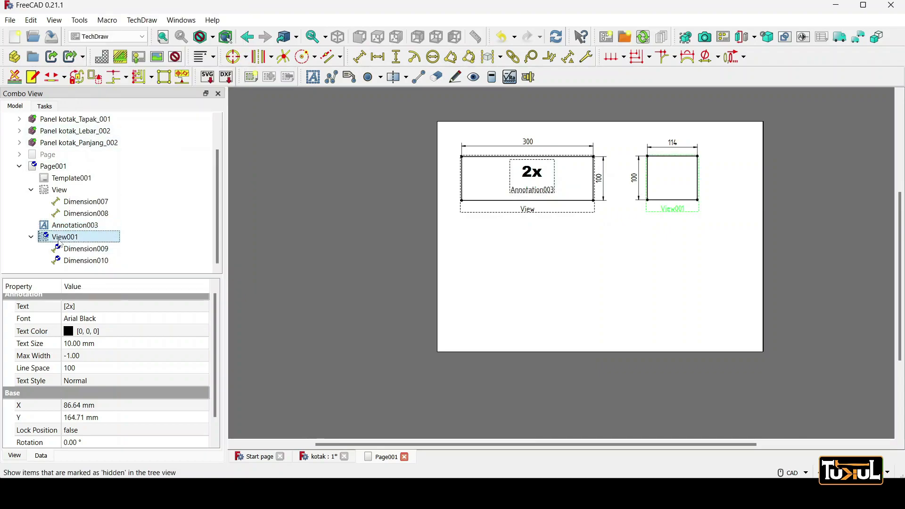
pyautogui.rightClick(58, 240)
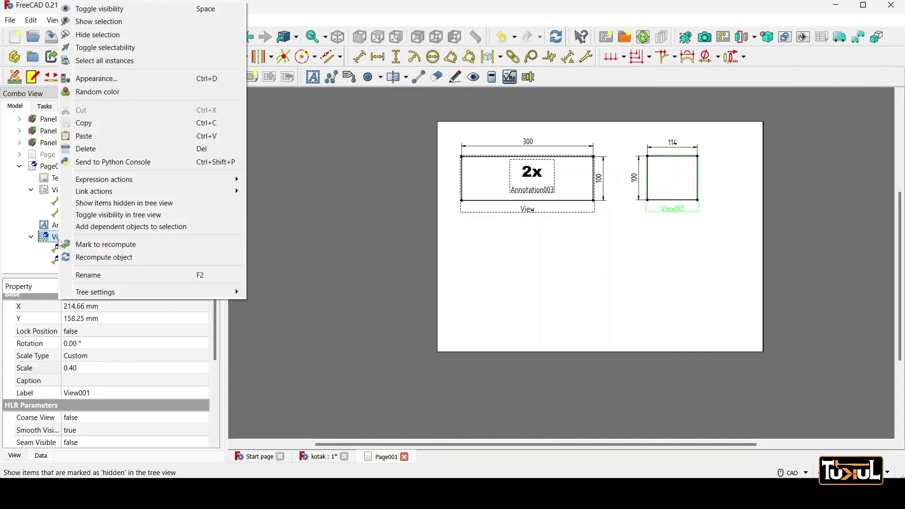
pyautogui.click(80, 136)
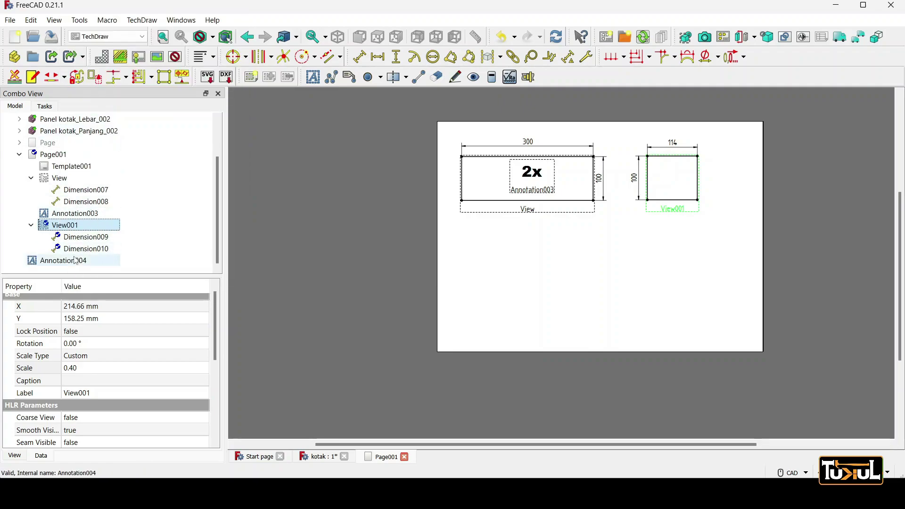
pyautogui.moveTo(74, 263); pyautogui.dragTo(94, 228)
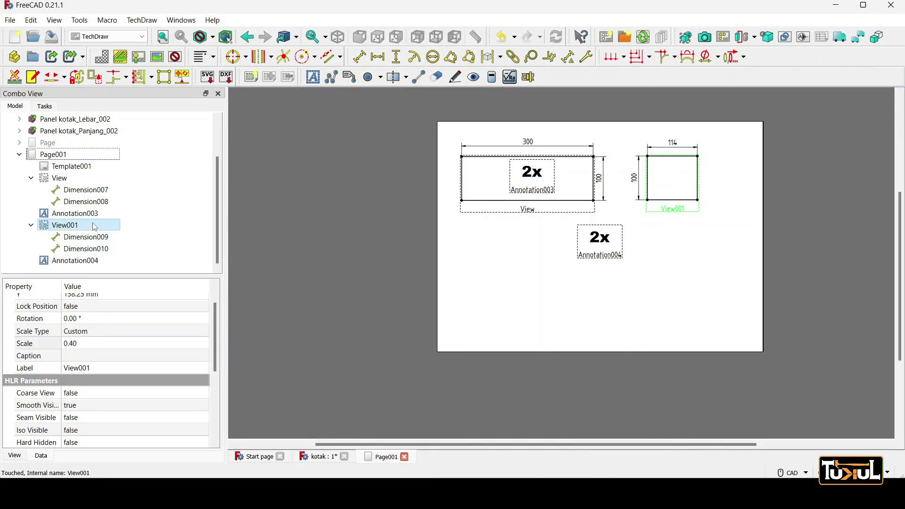
pyautogui.click(629, 247)
pyautogui.moveTo(629, 245); pyautogui.dragTo(700, 184)
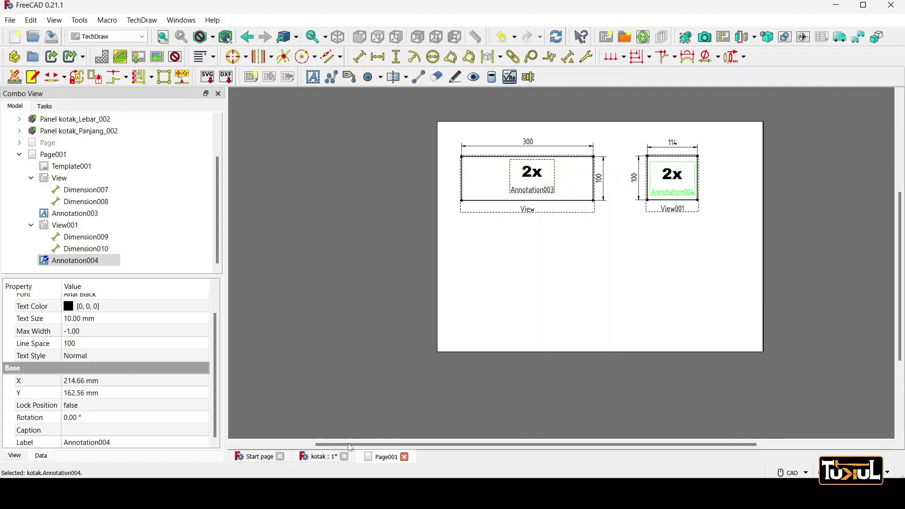
# Select the box's bottom panel in the kotak model, viewed from the top rotated a quarter turn
pyautogui.click(316, 456)
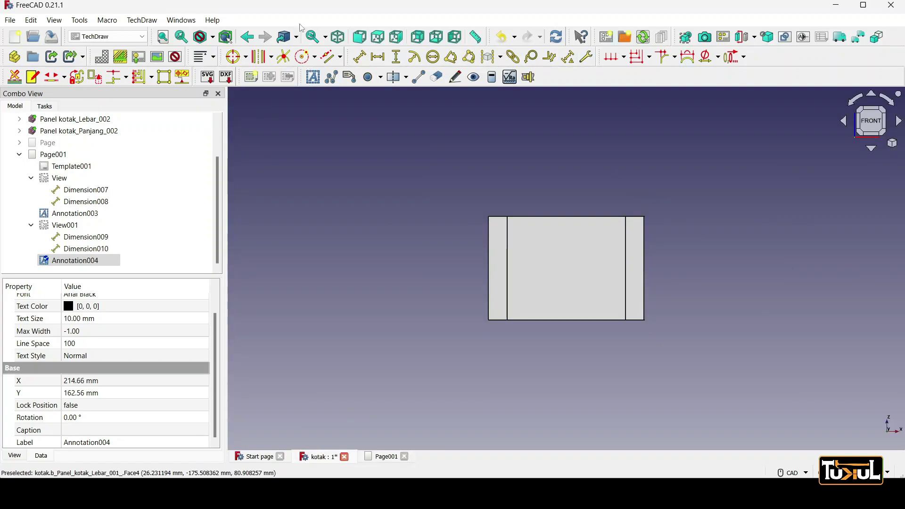
pyautogui.click(338, 36)
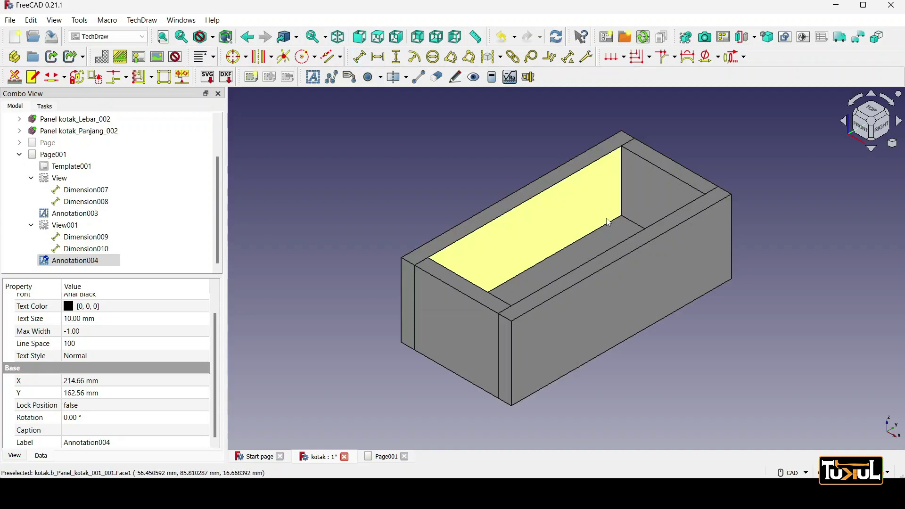
pyautogui.click(596, 245)
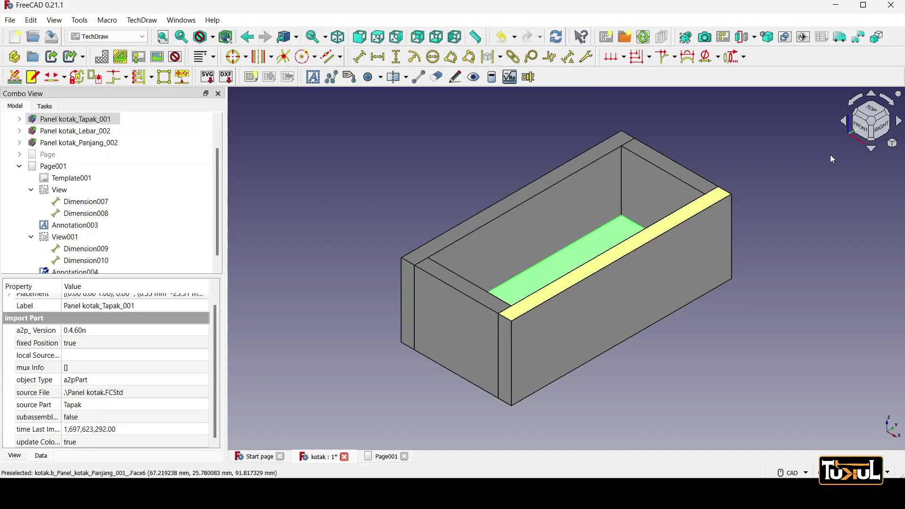
pyautogui.click(878, 111)
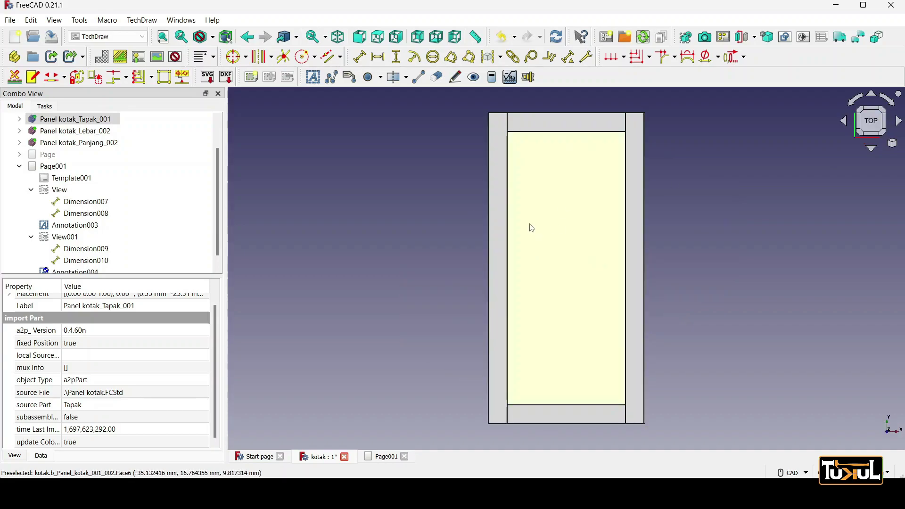
pyautogui.click(894, 107)
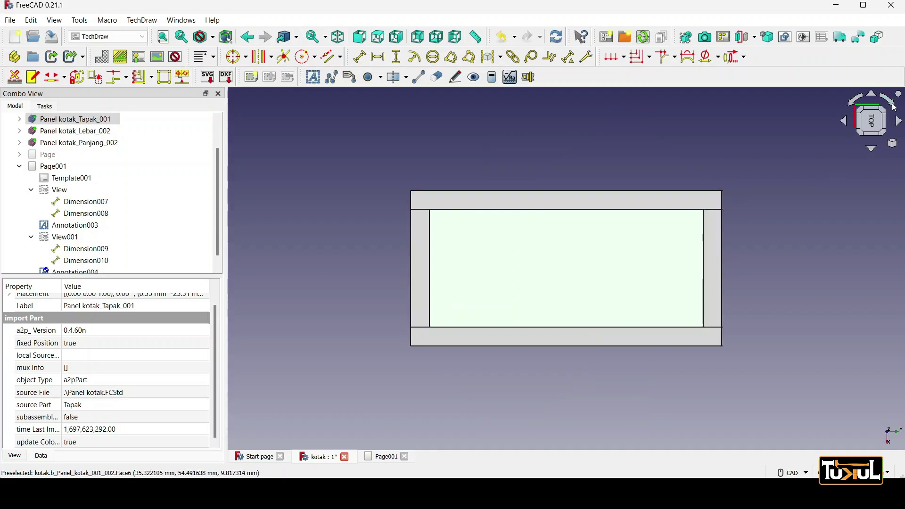
pyautogui.click(544, 273)
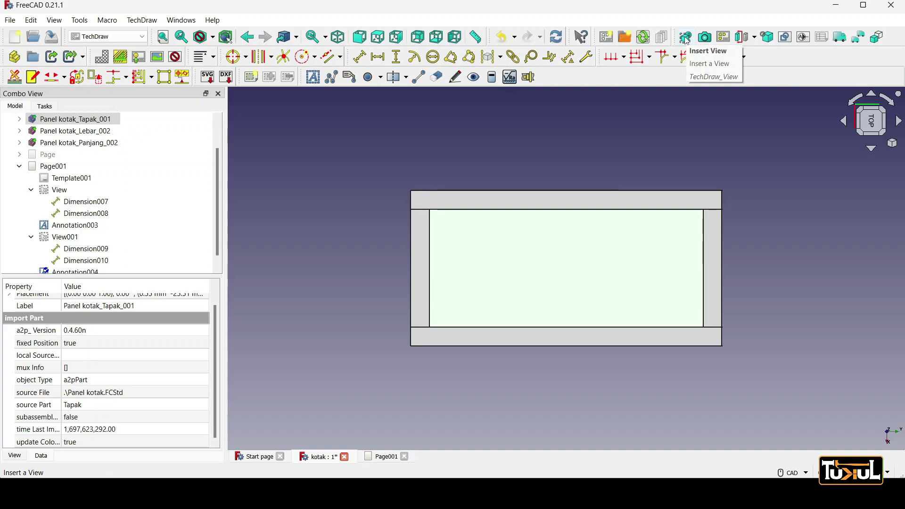
# Insert View002 of the bottom panel onto Page001 and open Page001
pyautogui.click(686, 38)
pyautogui.click(380, 200)
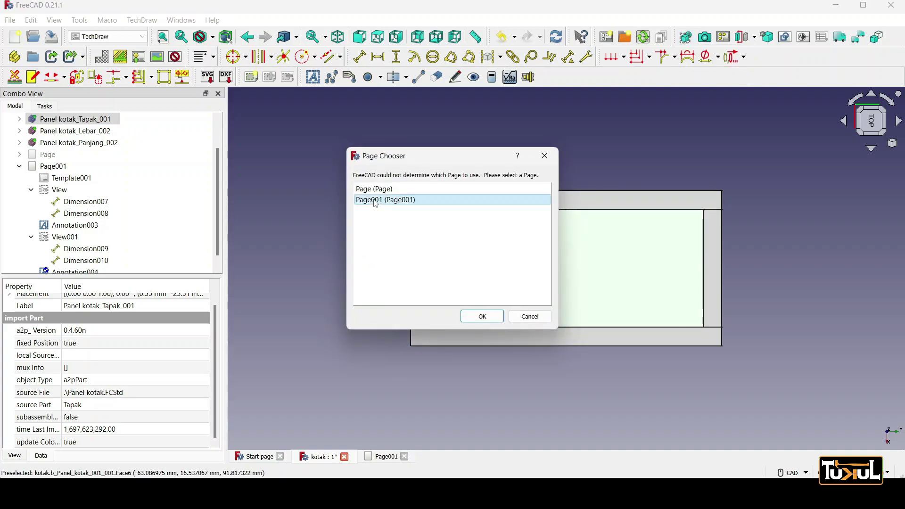
pyautogui.click(482, 317)
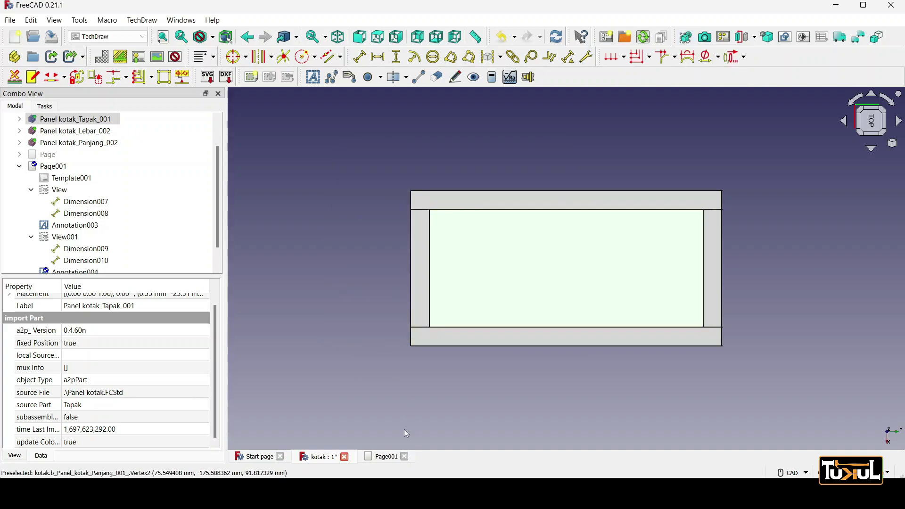
pyautogui.click(380, 457)
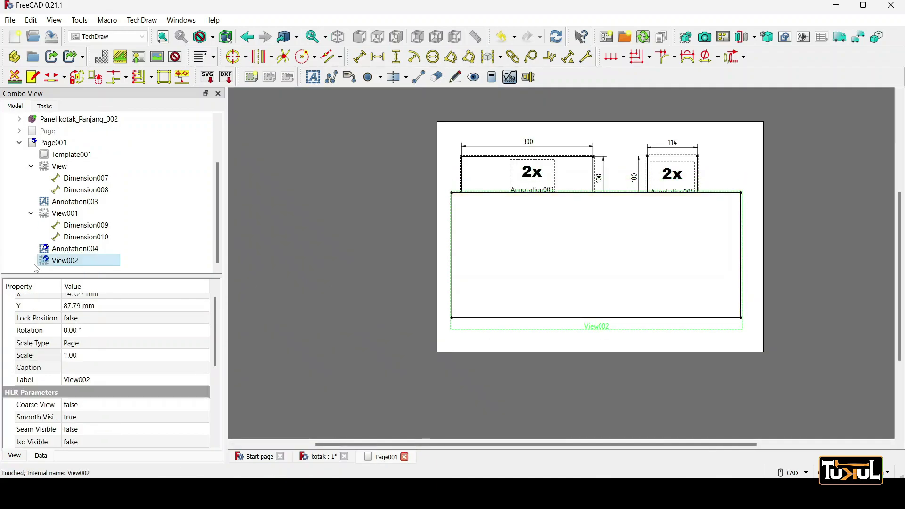
# Scale View002 to a custom 0.40 and move it below the first view
pyautogui.click(99, 343)
pyautogui.click(97, 373)
pyautogui.click(96, 355)
pyautogui.write('0.4')
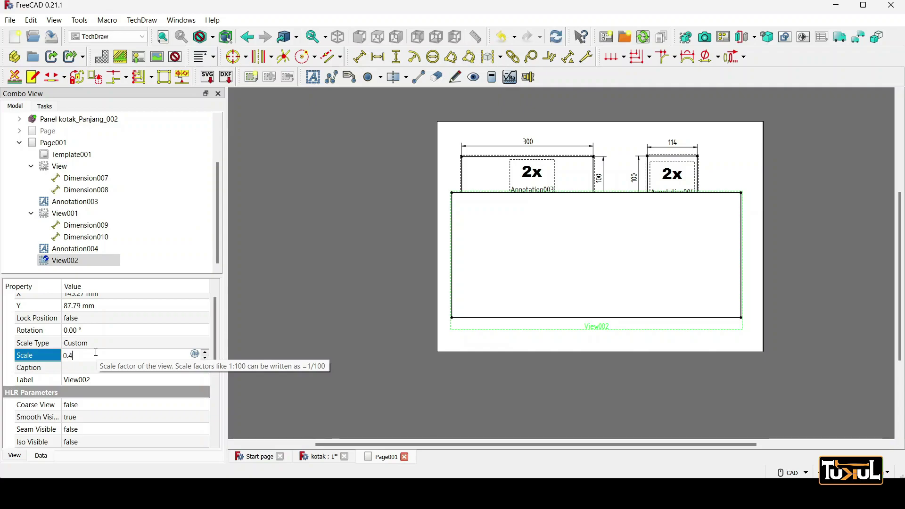
pyautogui.press('Return')
pyautogui.moveTo(597, 257); pyautogui.dragTo(523, 257)
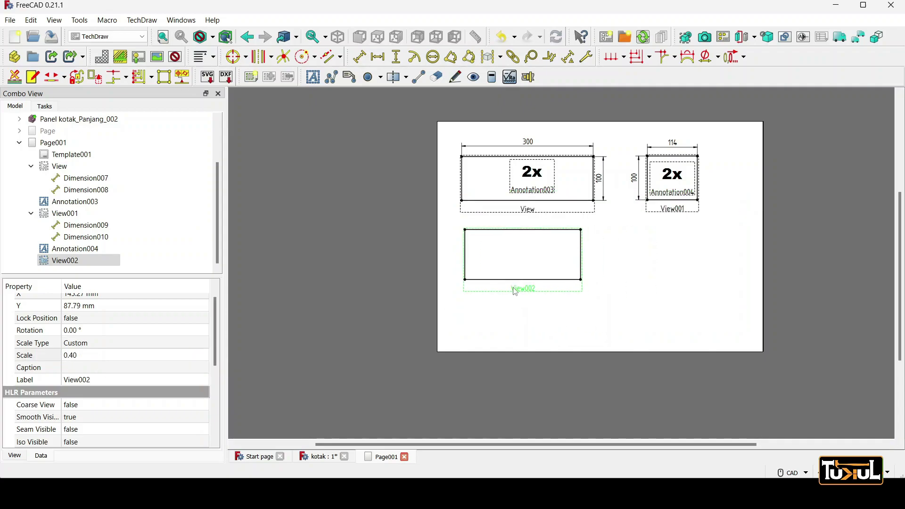
# Dimension View002 with 264 horizontally on top and 114 vertically on the right
pyautogui.click(521, 230)
pyautogui.click(378, 57)
pyautogui.click(580, 255)
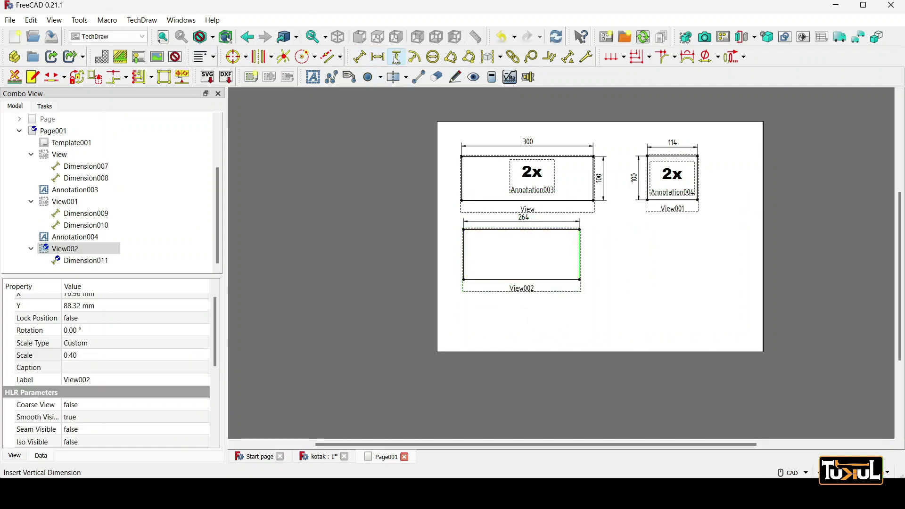
pyautogui.click(397, 57)
# Copy the 2x label into View002 as Annotation005 and change its text to 1x
pyautogui.click(673, 174)
pyautogui.hotkey('ctrl', 'c')
pyautogui.hotkey('ctrl', 'v')
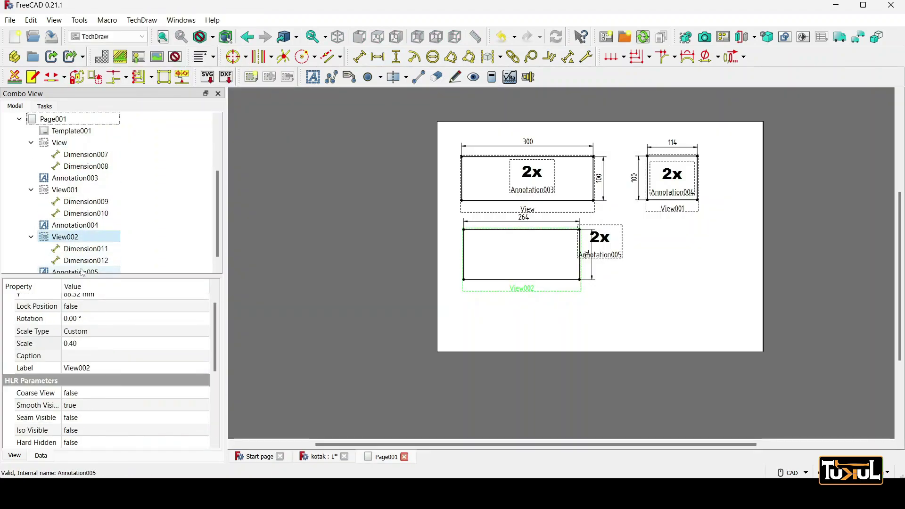
pyautogui.moveTo(601, 236); pyautogui.dragTo(525, 249)
pyautogui.doubleClick(525, 248)
pyautogui.press('Return')
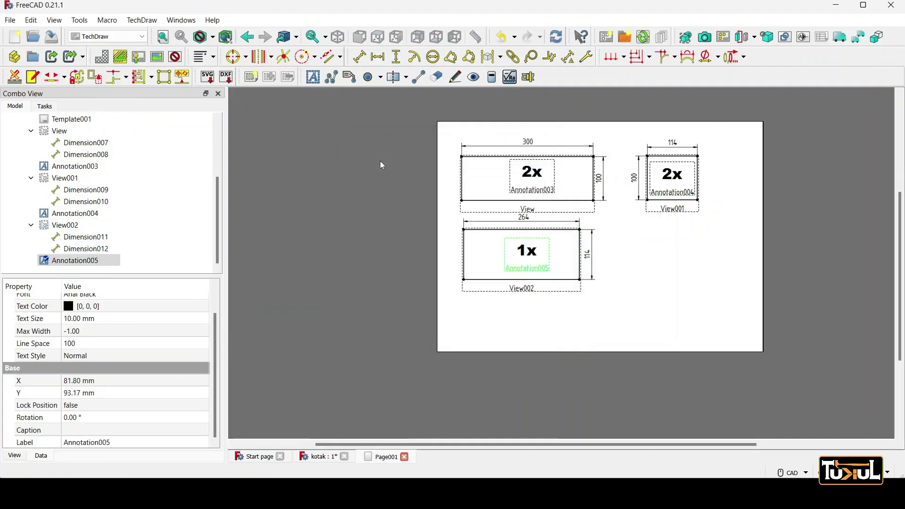
# Toggle off the view frames on Page001, then save the kotak document
pyautogui.rightClick(685, 251)
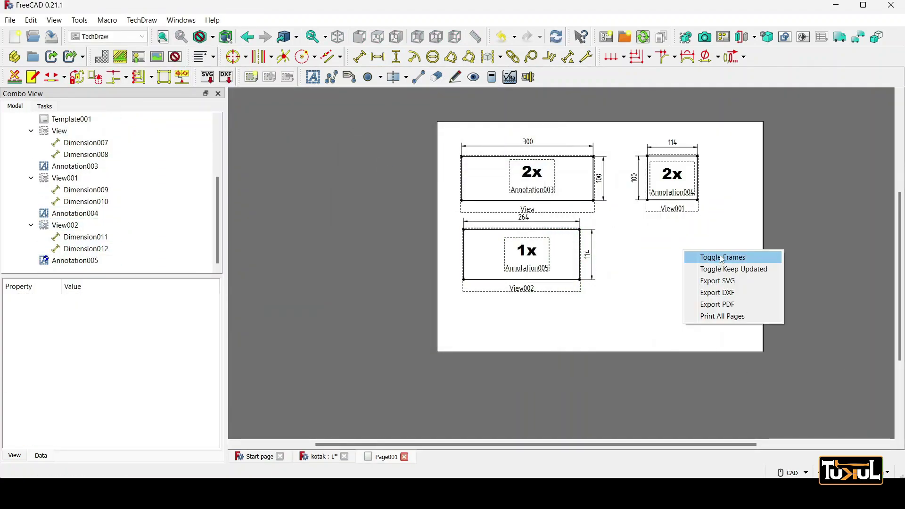
pyautogui.click(723, 257)
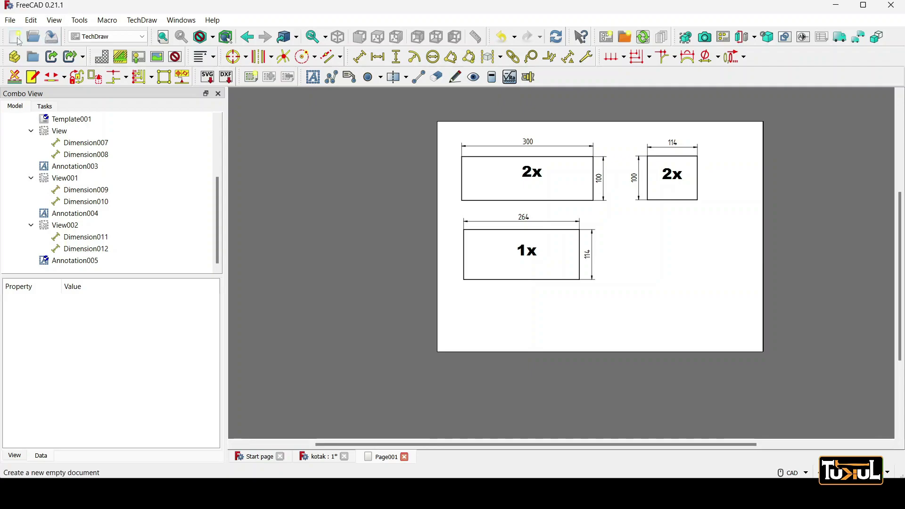
pyautogui.click(52, 38)
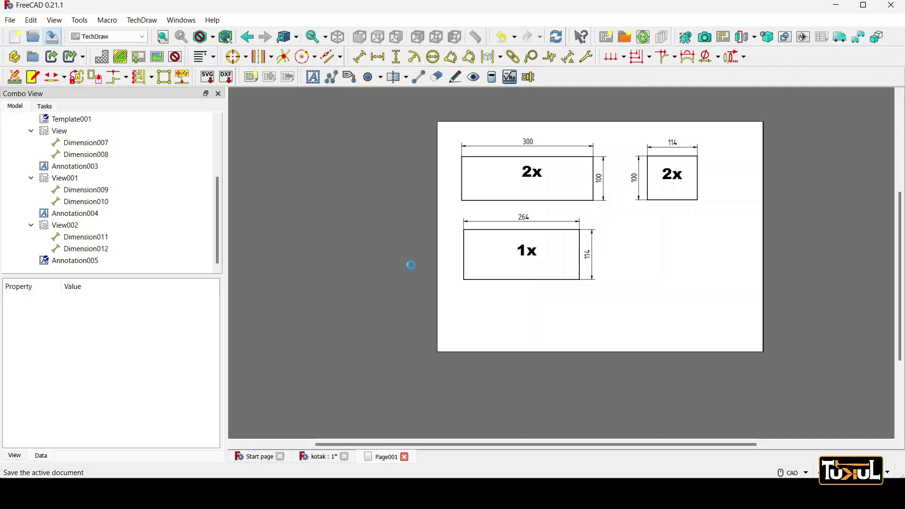